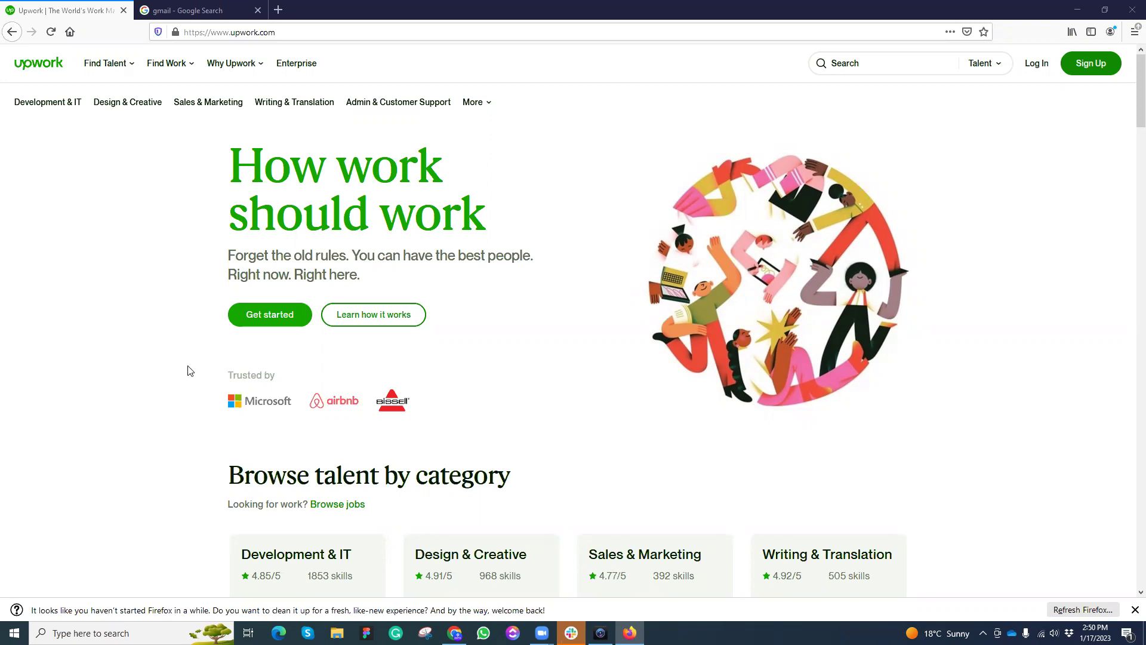
Step: Start a new Upwork account as a client hiring for a project
{"action": "left_click", "coordinate": [249, 32]}
{"action": "left_click", "coordinate": [109, 203]}
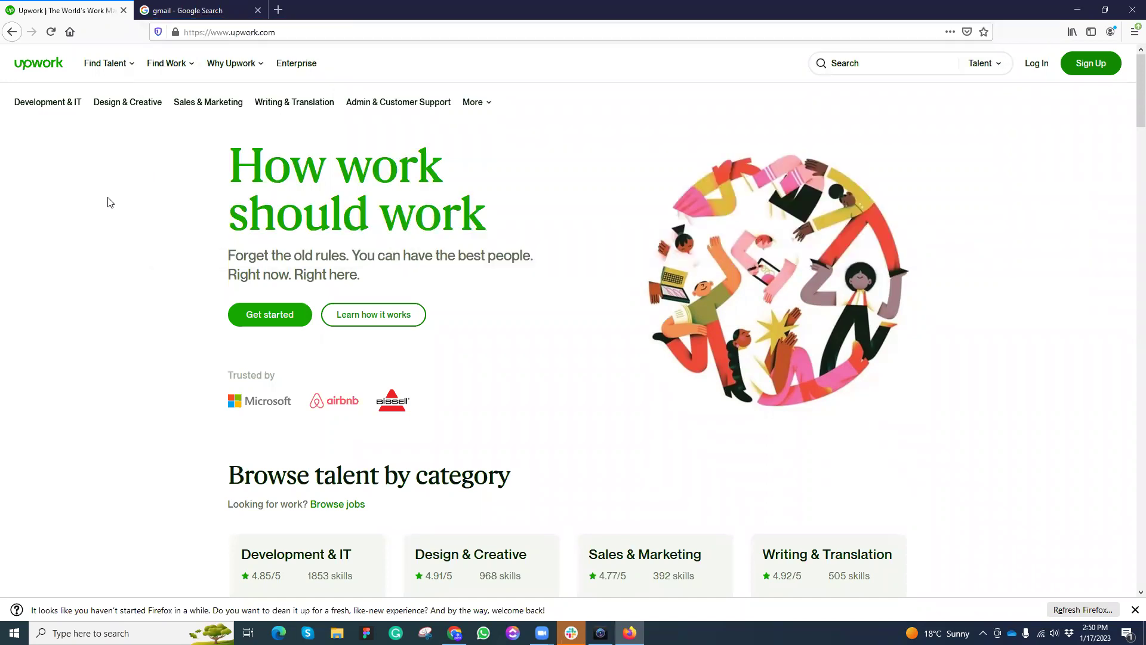
{"action": "left_click", "coordinate": [270, 324]}
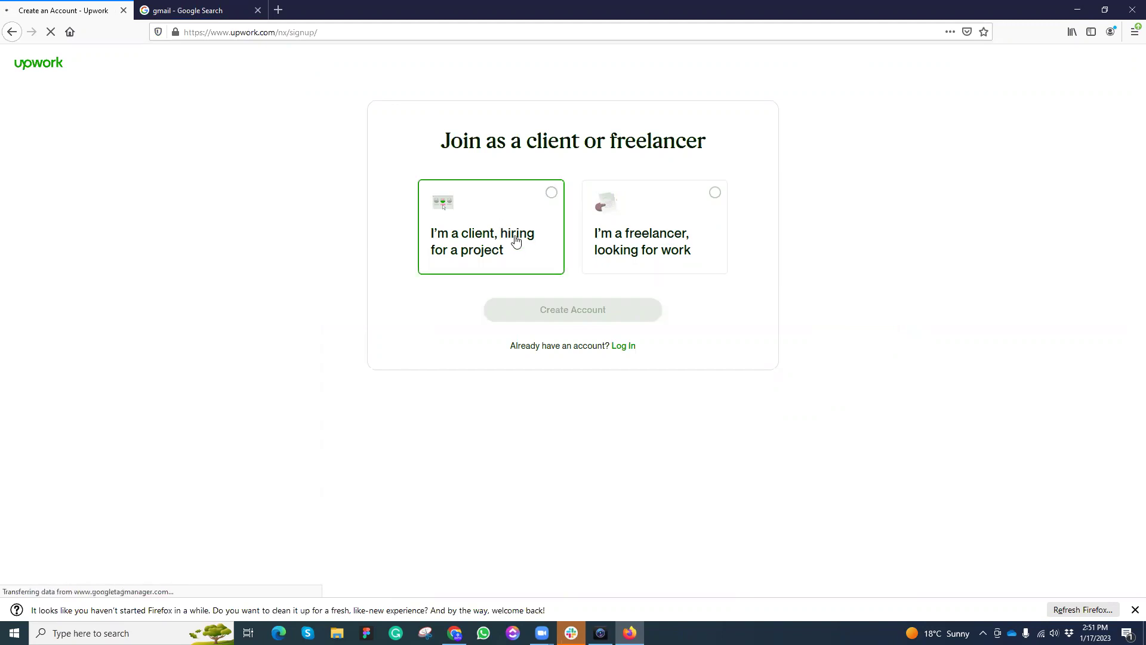
{"action": "left_click", "coordinate": [517, 240]}
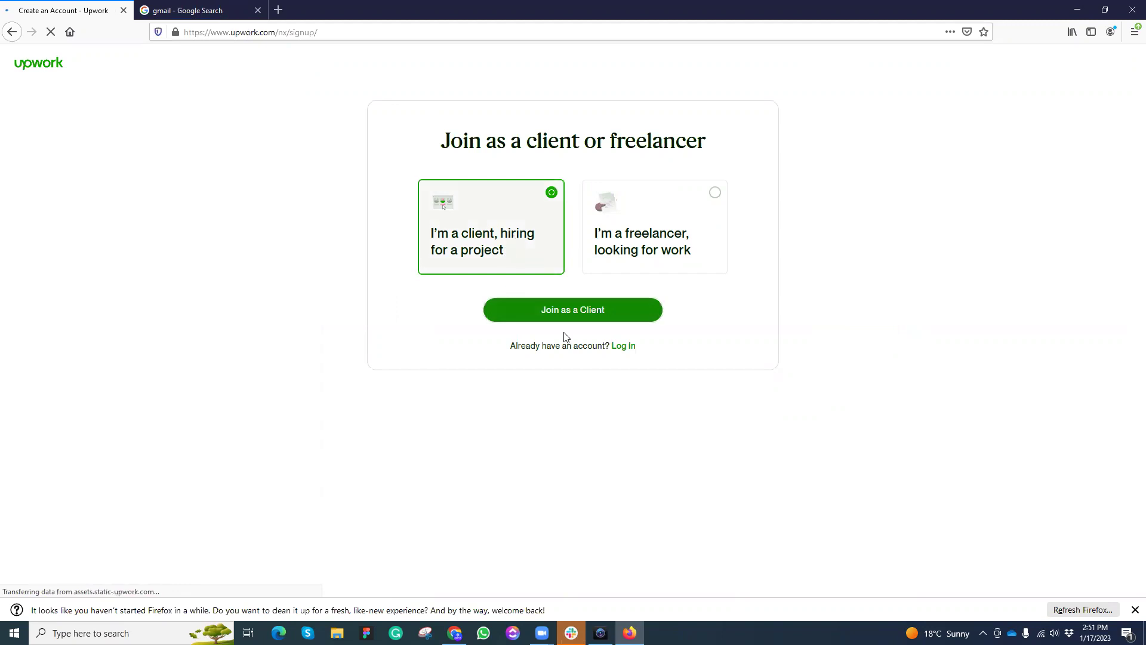
{"action": "left_click", "coordinate": [587, 312]}
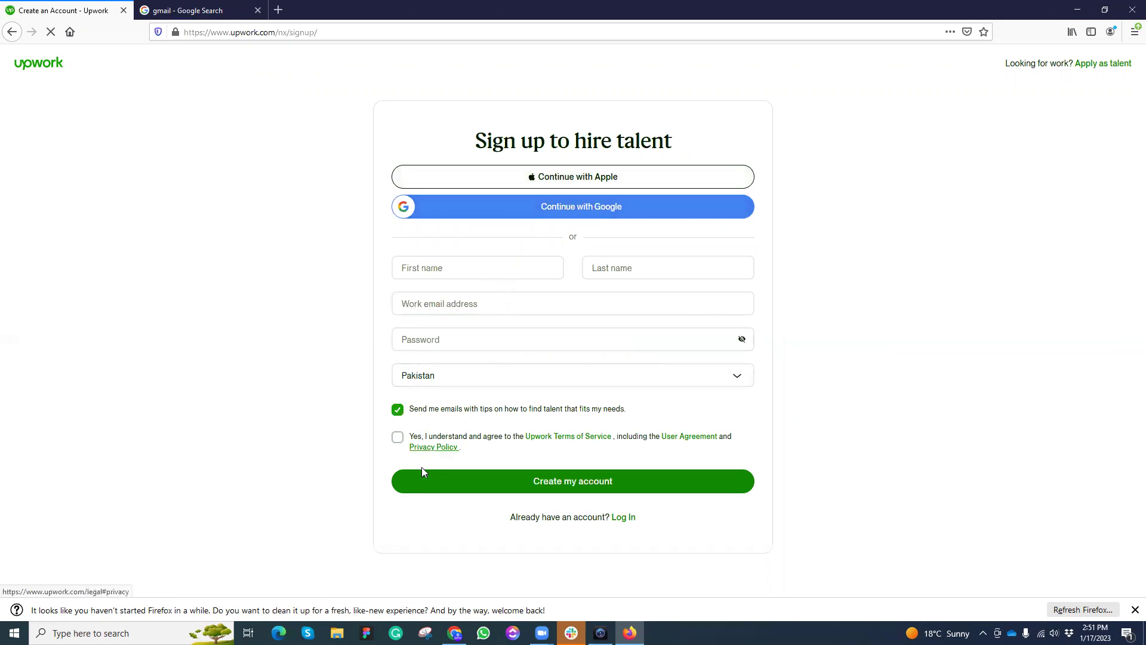
Step: Sign up with a Google account and agree to the Terms of Service
{"action": "left_click", "coordinate": [614, 211]}
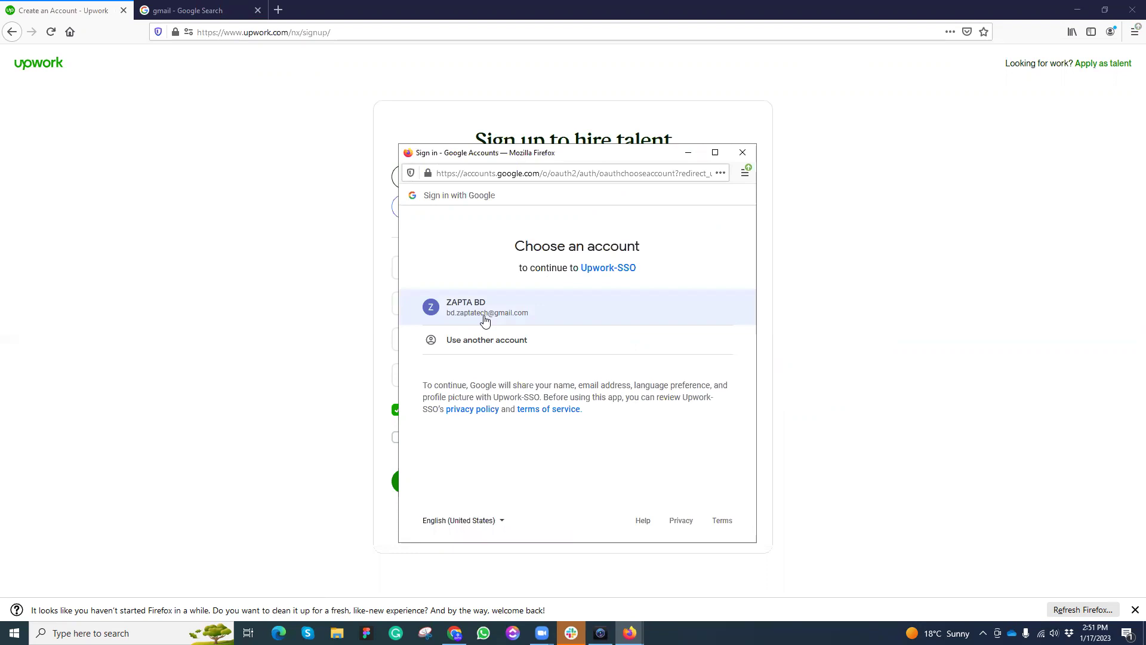
{"action": "left_click", "coordinate": [603, 311]}
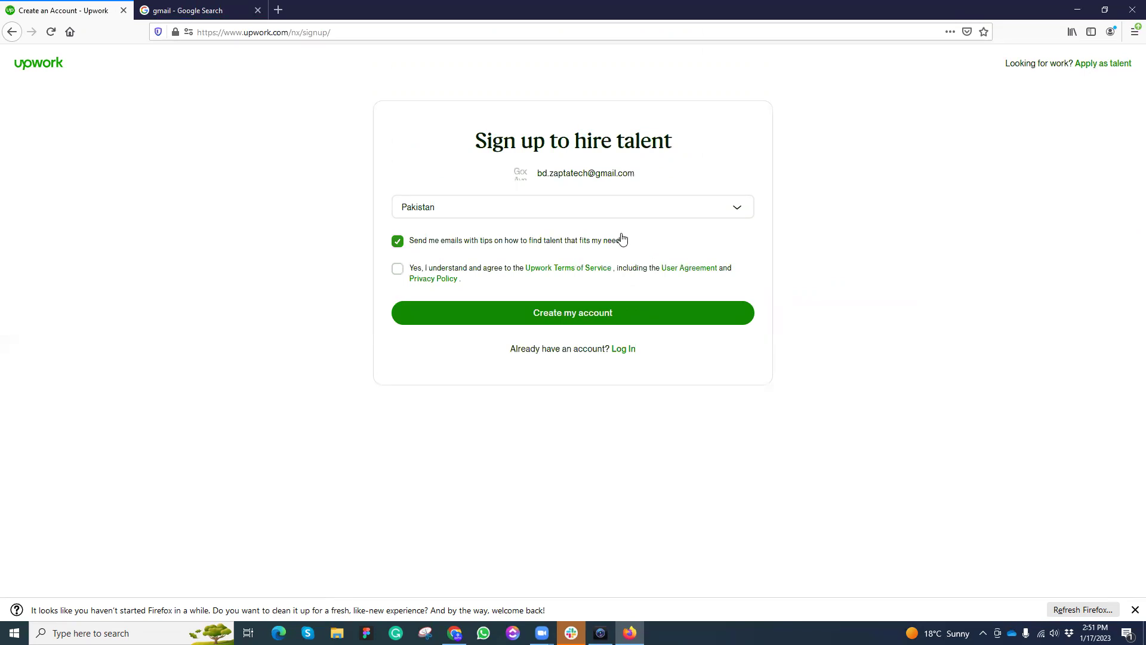
{"action": "left_click", "coordinate": [397, 269]}
Step: Create the client account and wait for the job headline page
{"action": "left_click", "coordinate": [583, 317]}
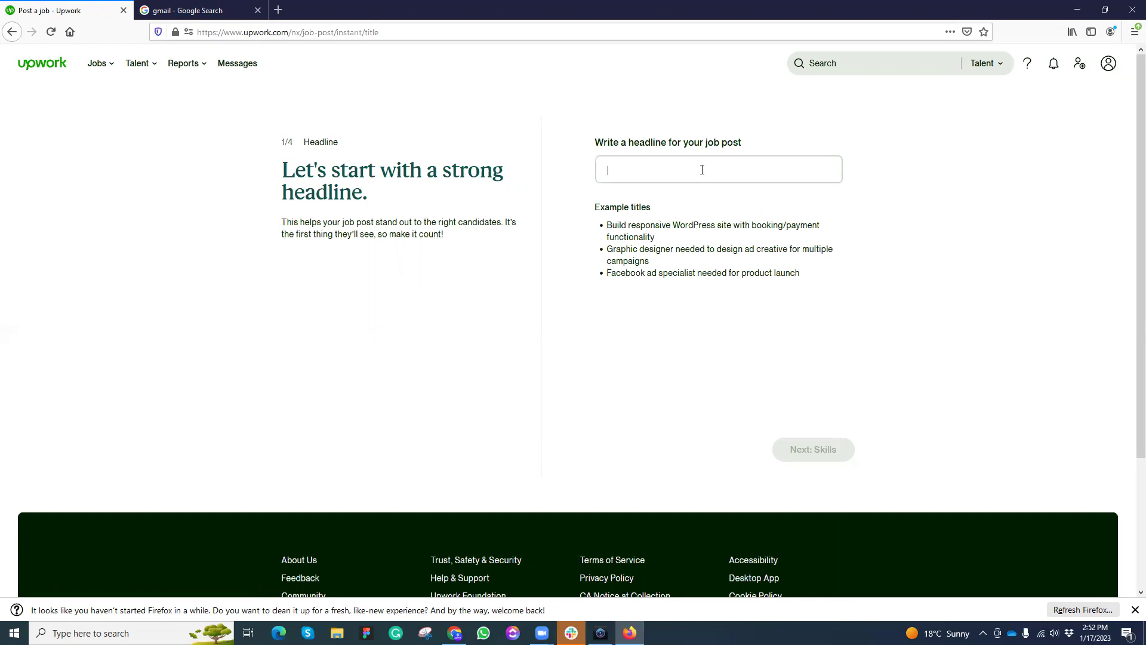
Step: Enter the headline 'UX UI Designer for my website' and continue to skills
{"action": "type", "text": "UX UI DS"}
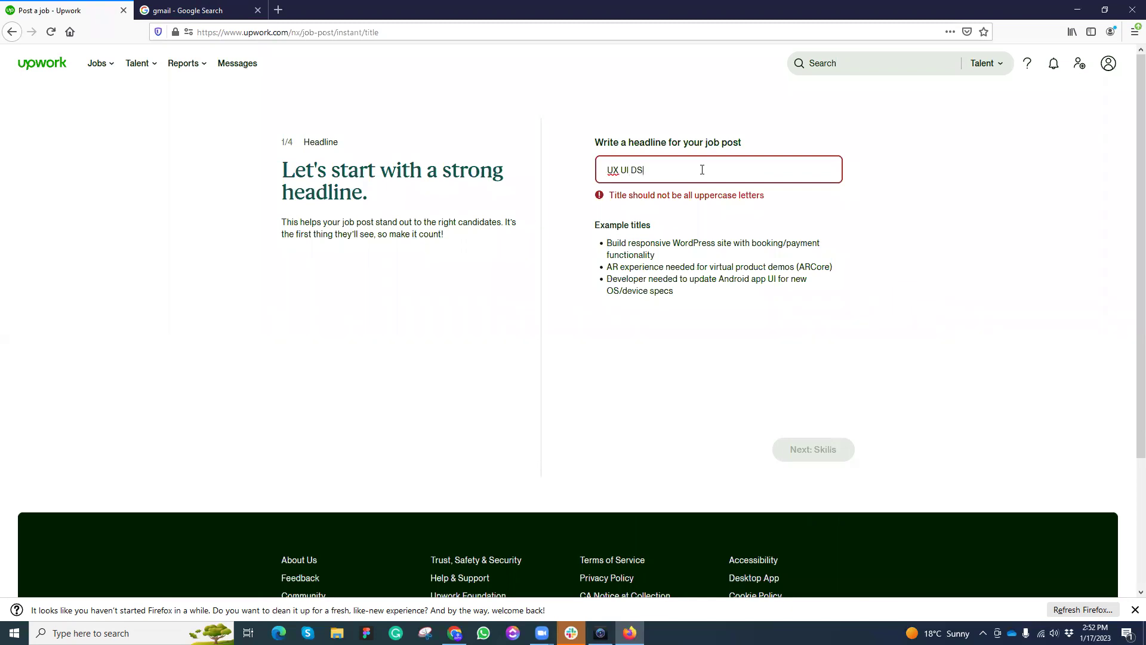
{"action": "key", "text": "BackSpace"}
{"action": "type", "text": "s"}
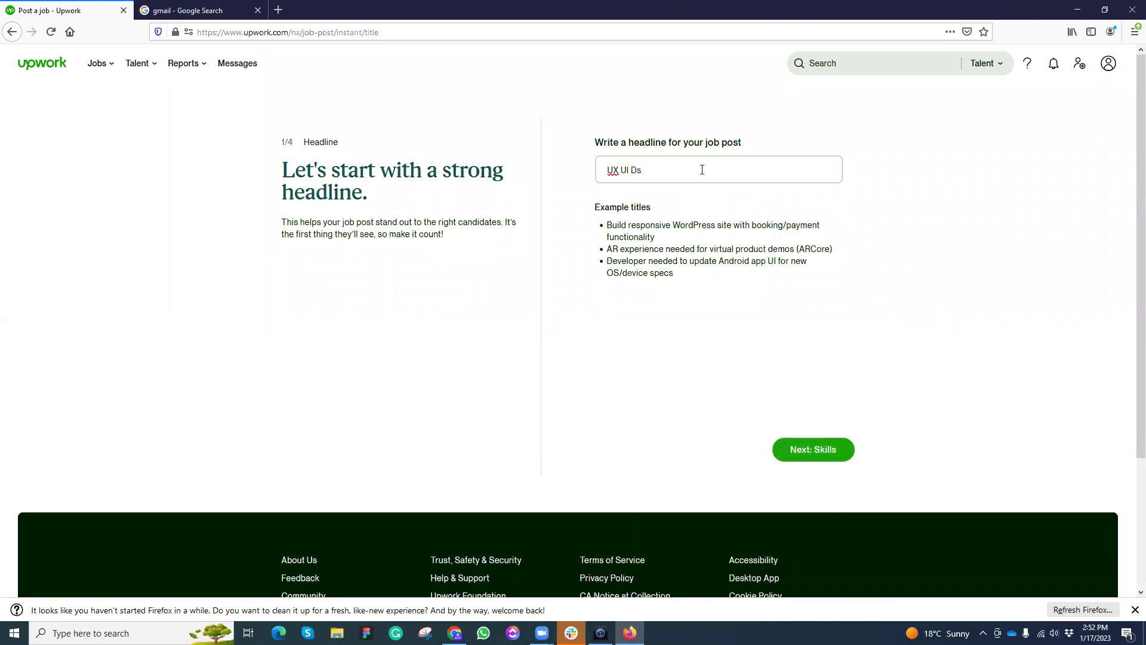
{"action": "key", "text": "BackSpace"}
{"action": "type", "text": "esigner for "}
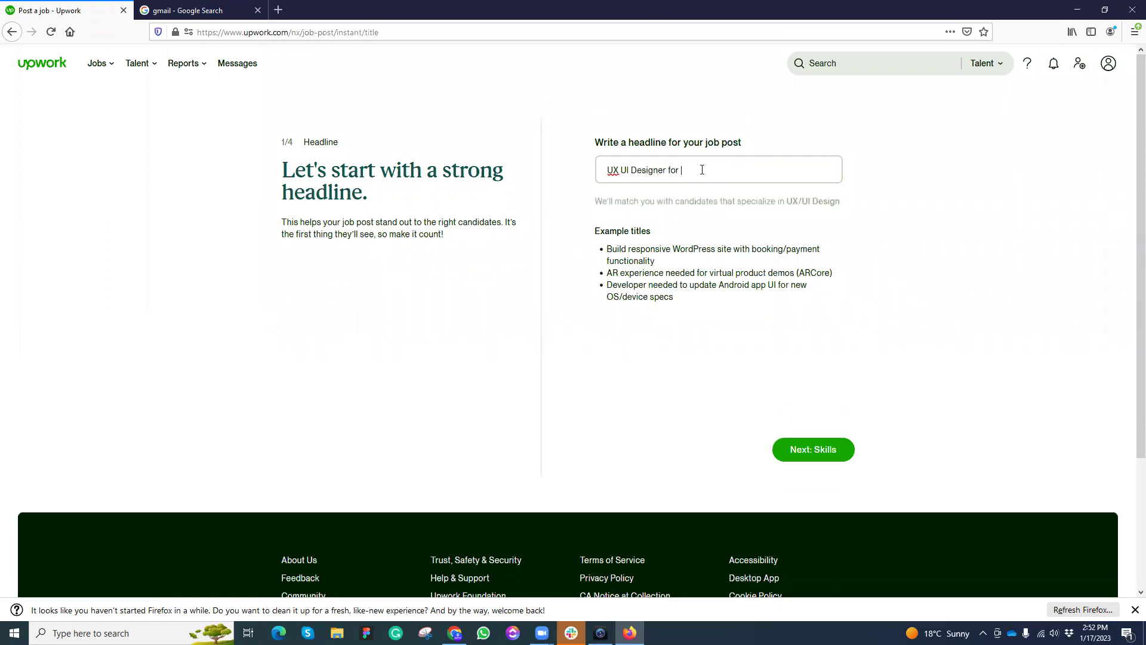
{"action": "type", "text": "my website"}
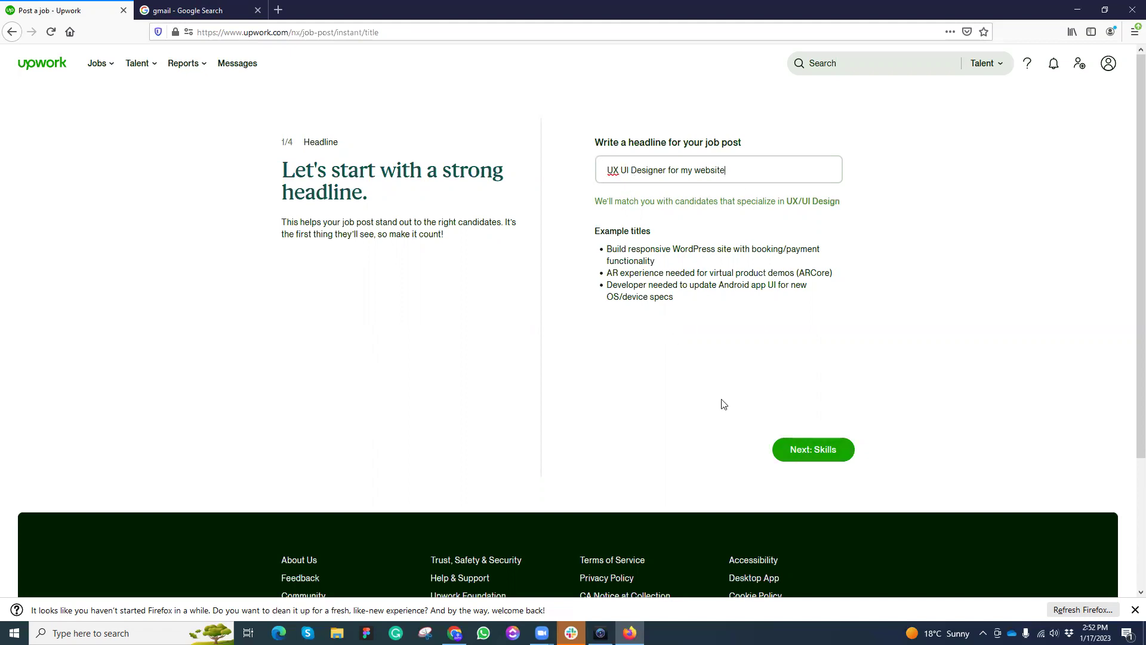
{"action": "left_click", "coordinate": [798, 453]}
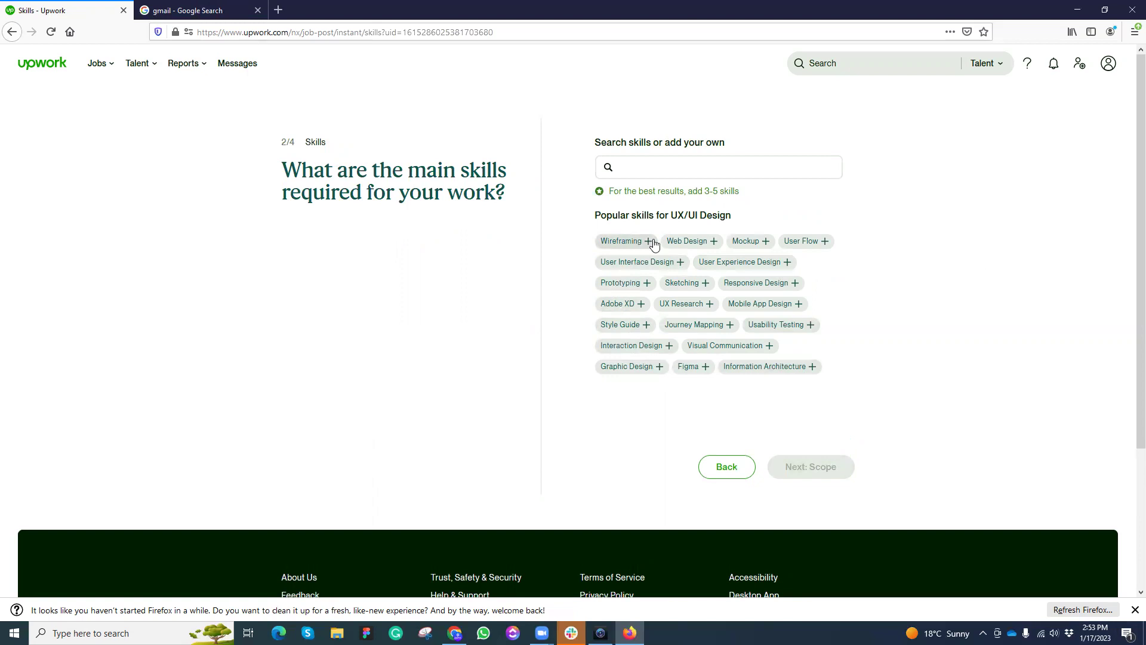
Step: Add Web Design, UX Design, UI Design, Prototyping and Figma Expert as required skills
{"action": "left_click", "coordinate": [689, 240]}
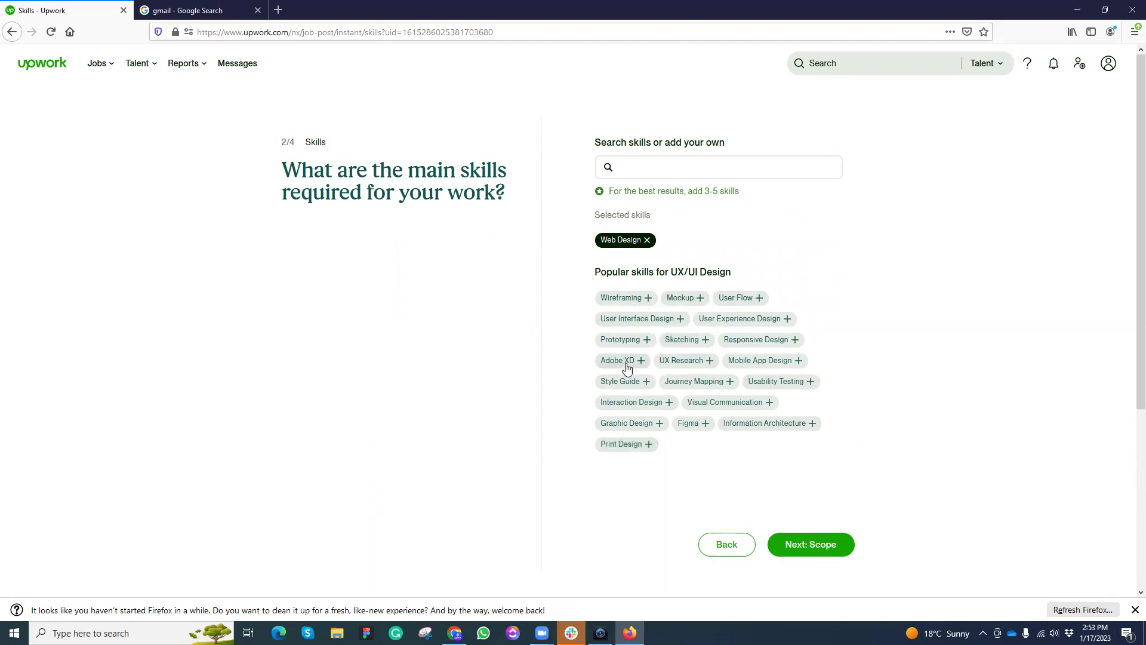
{"action": "left_click", "coordinate": [734, 321]}
{"action": "left_click", "coordinate": [647, 321]}
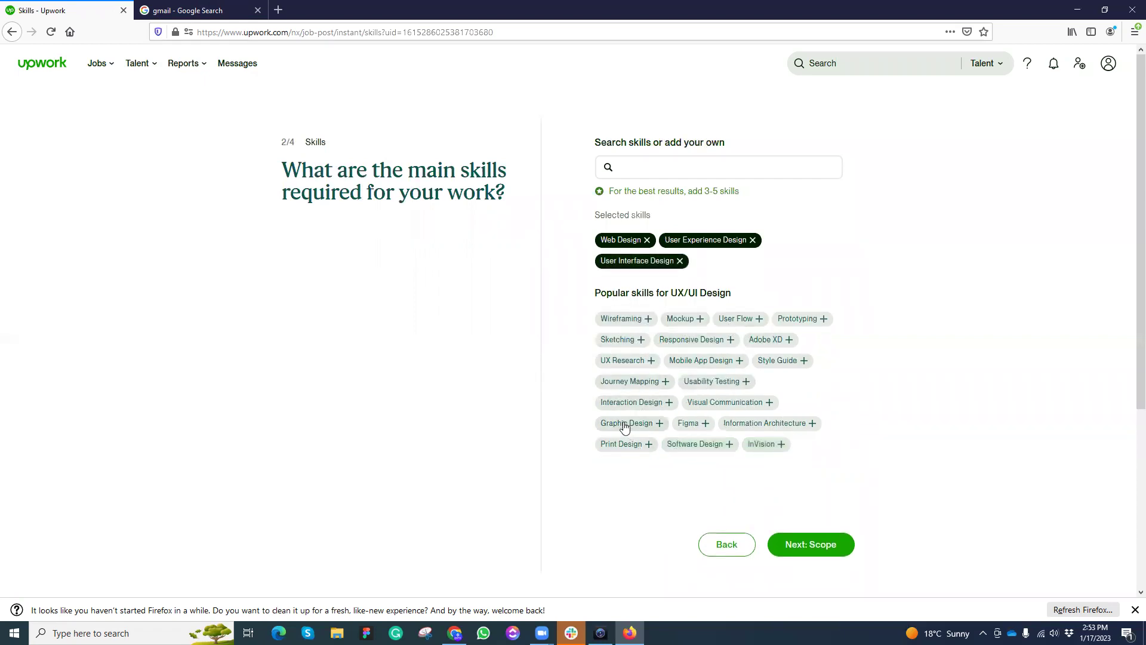
{"action": "left_click", "coordinate": [802, 321]}
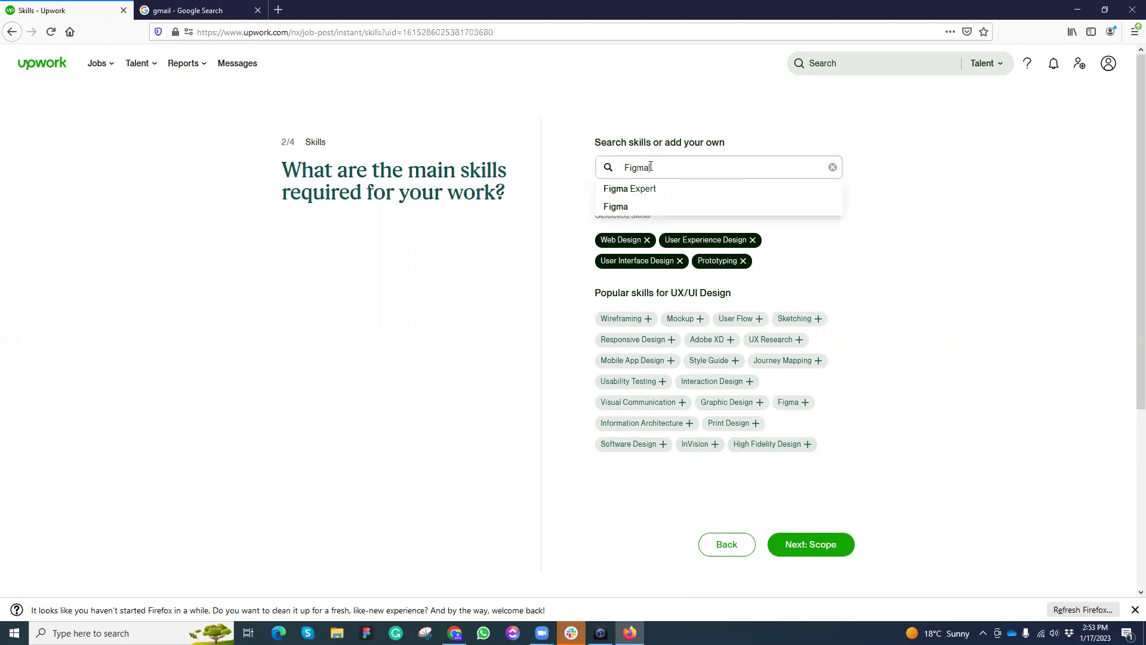
{"action": "left_click", "coordinate": [644, 190]}
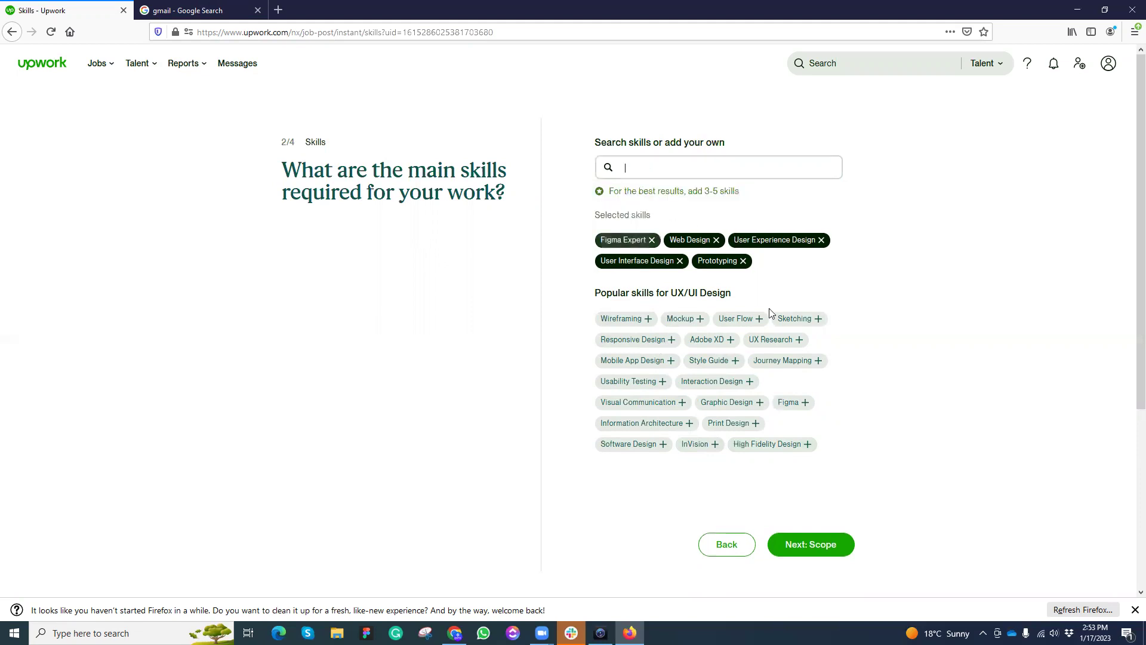
{"action": "left_click", "coordinate": [812, 544]}
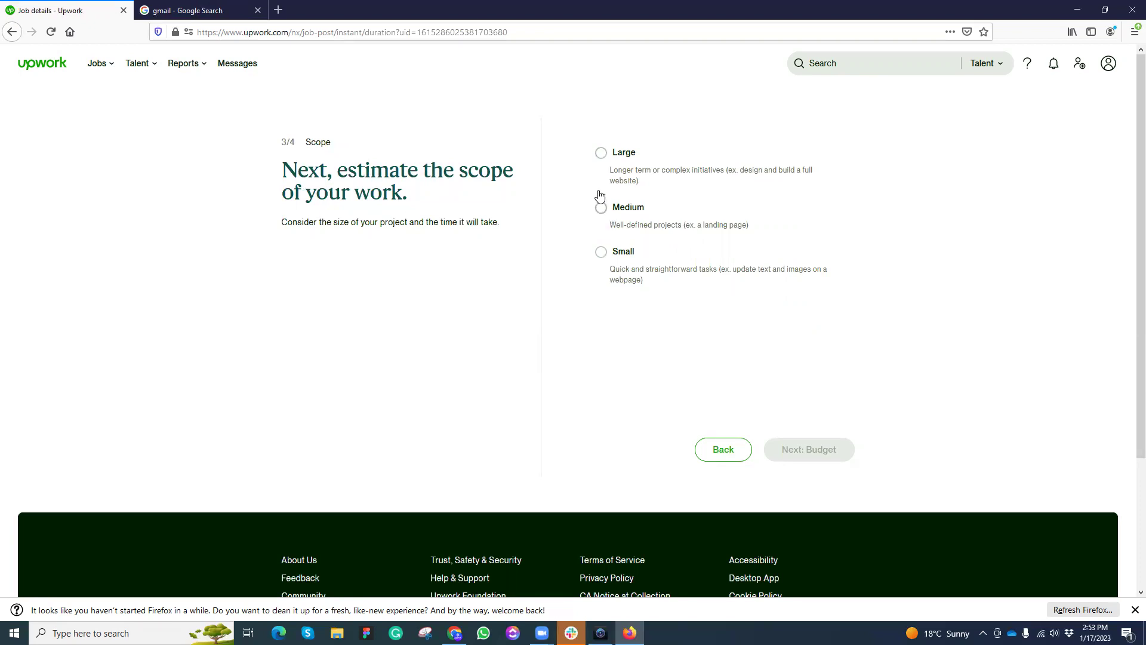
Step: Choose a Medium project lasting 1 to 3 months at Expert level
{"action": "left_click", "coordinate": [601, 208]}
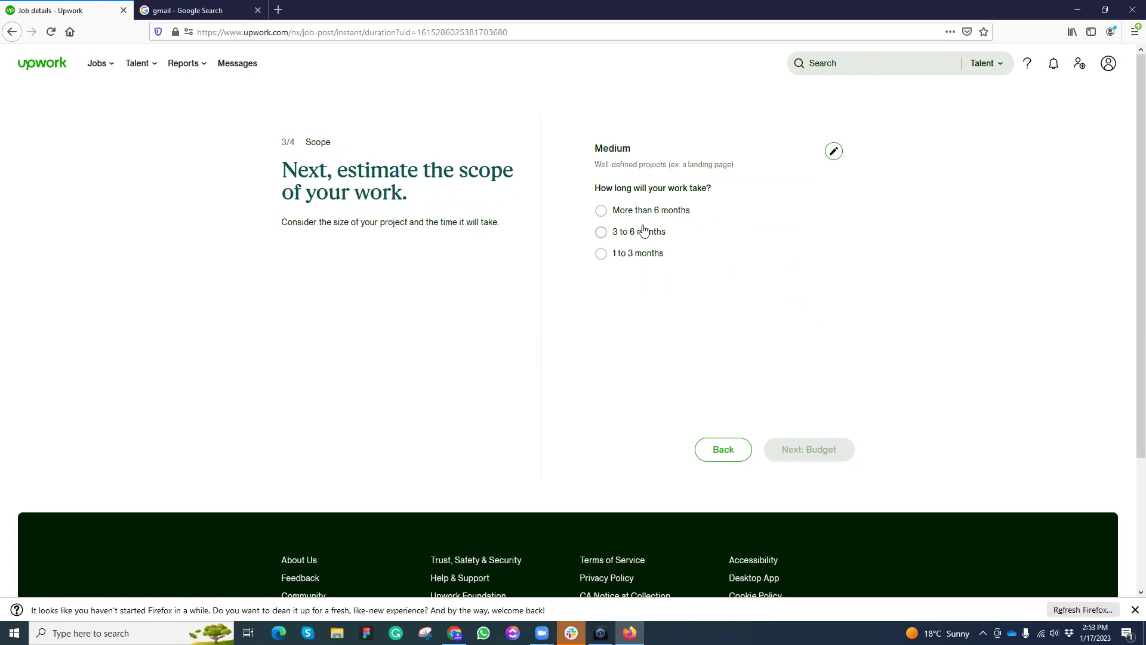
{"action": "left_click", "coordinate": [601, 253]}
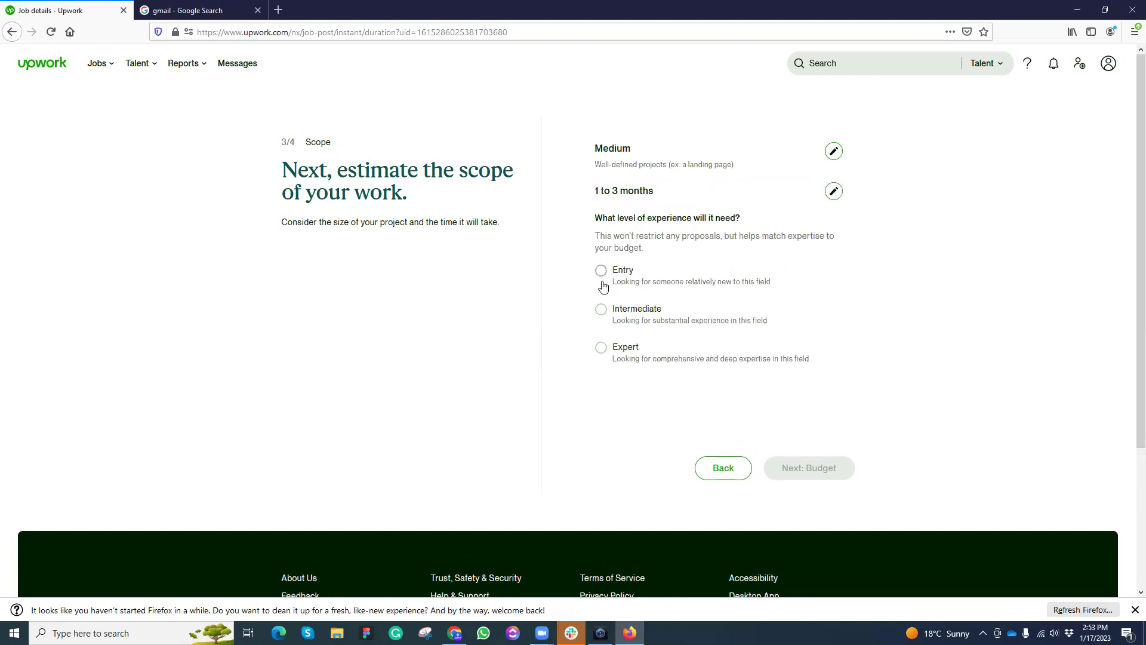
{"action": "left_click", "coordinate": [601, 348]}
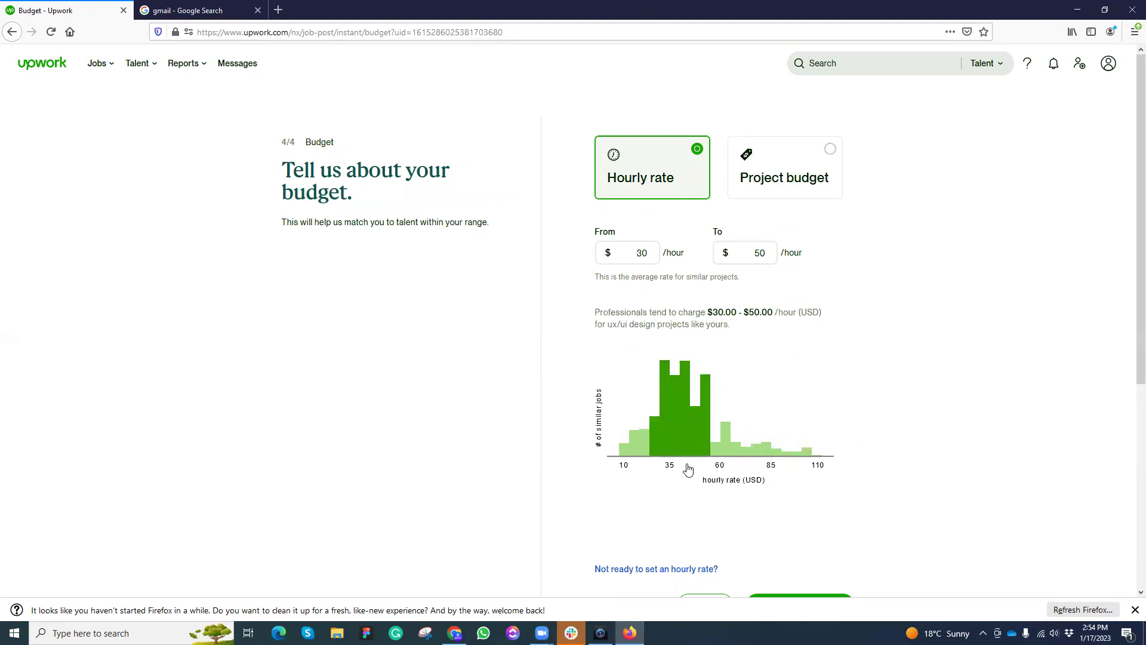
Step: Switch to a fixed project budget with a $200 maximum and continue
{"action": "mouse_move", "coordinate": [623, 455]}
{"action": "scroll", "coordinate": [700, 457], "scroll_direction": "down", "scroll_amount": 3}
{"action": "scroll", "coordinate": [702, 453], "scroll_direction": "up", "scroll_amount": 3}
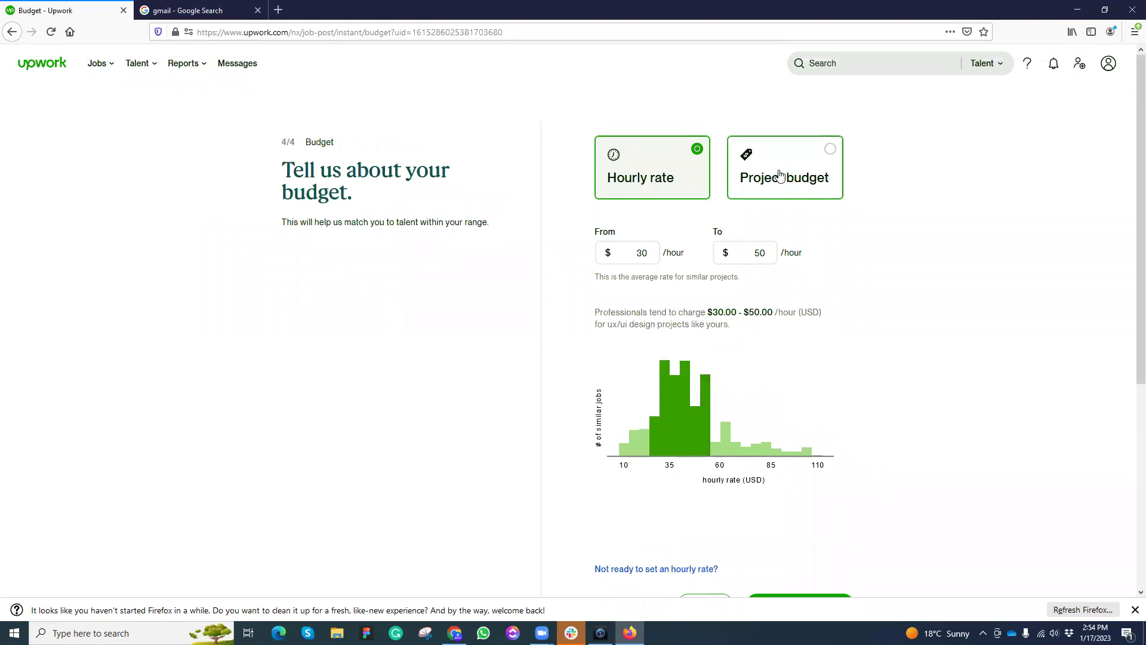
{"action": "left_click", "coordinate": [793, 175]}
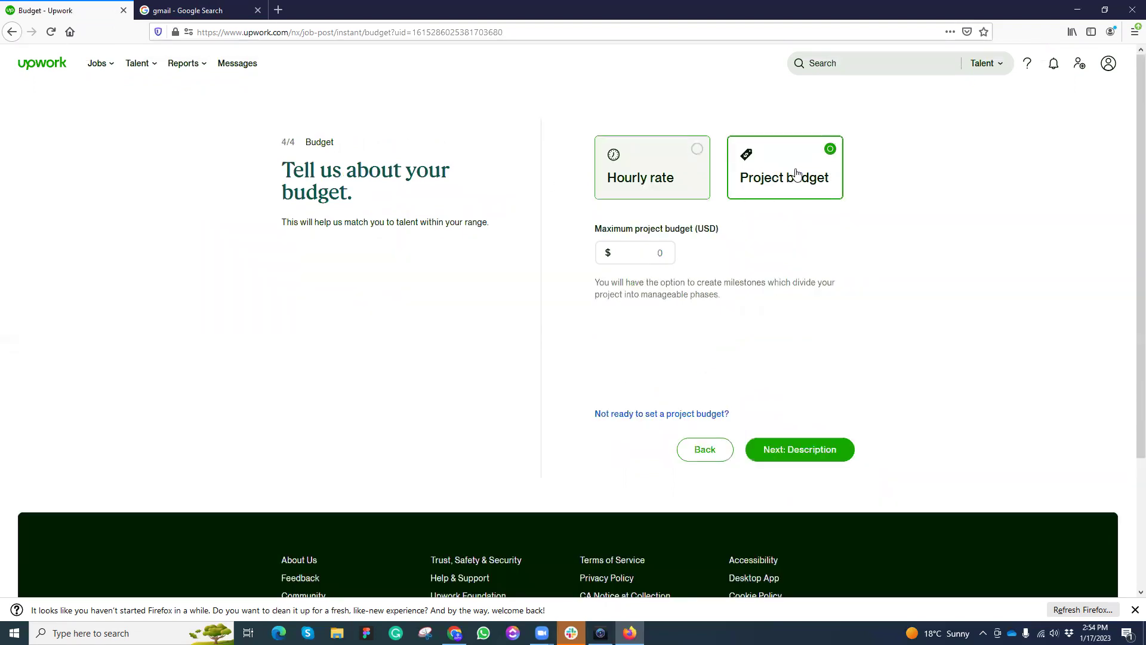
{"action": "left_click", "coordinate": [646, 249]}
{"action": "type", "text": "200"}
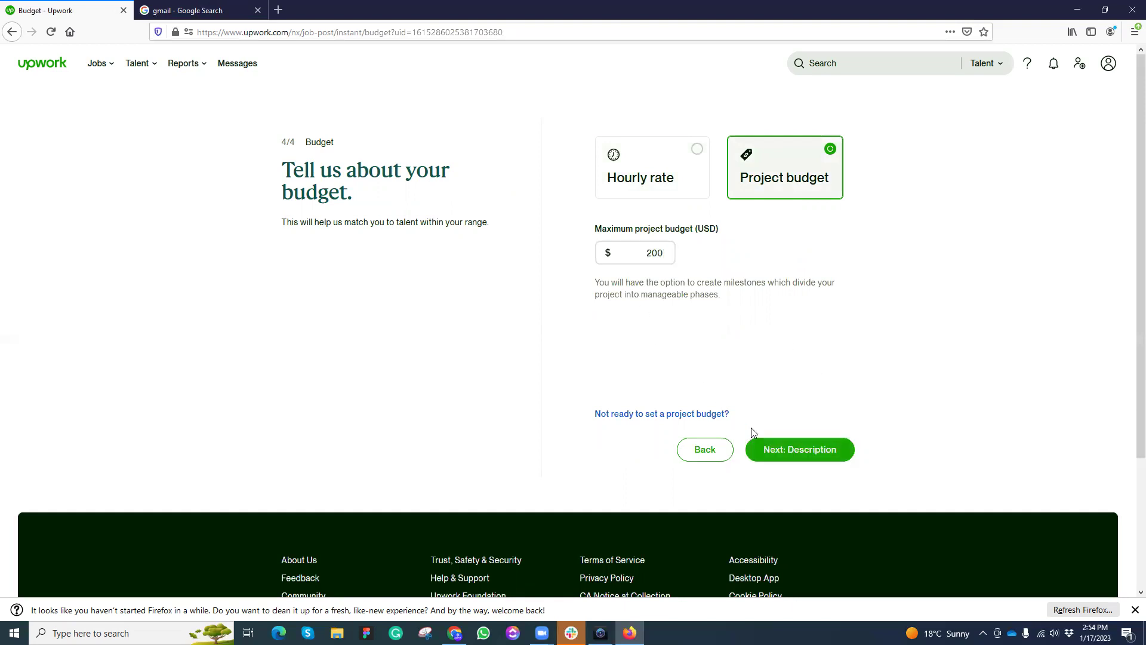
{"action": "left_click", "coordinate": [793, 452]}
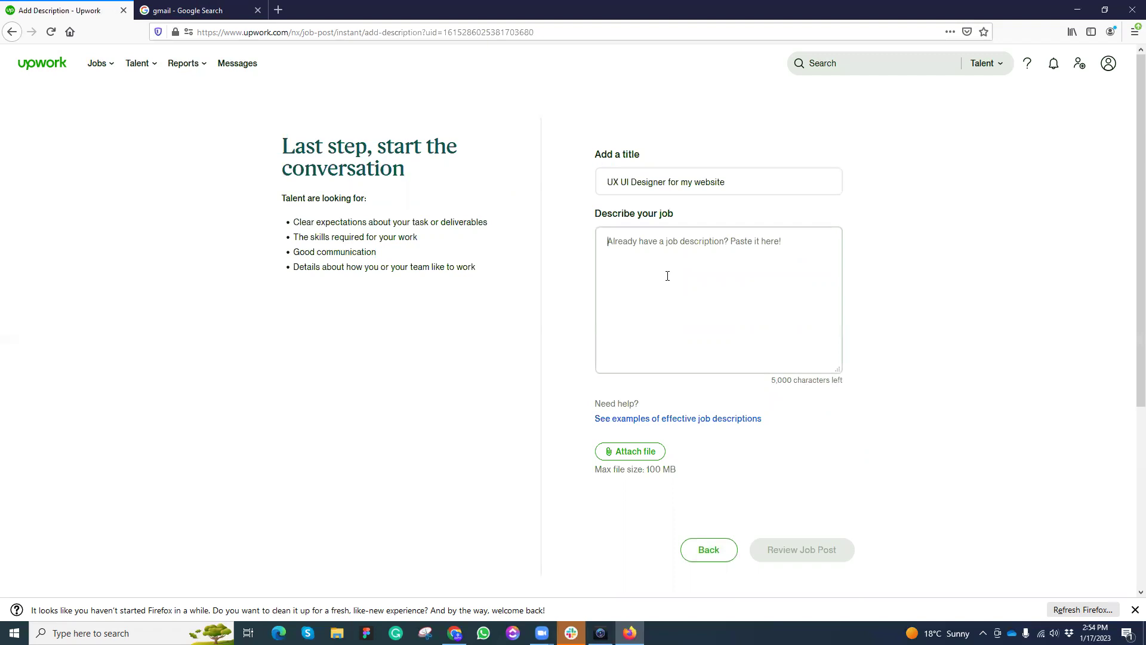
Step: Write a description seeking a UX UI designer in Figma, then review the post
{"action": "type", "text": "I"}
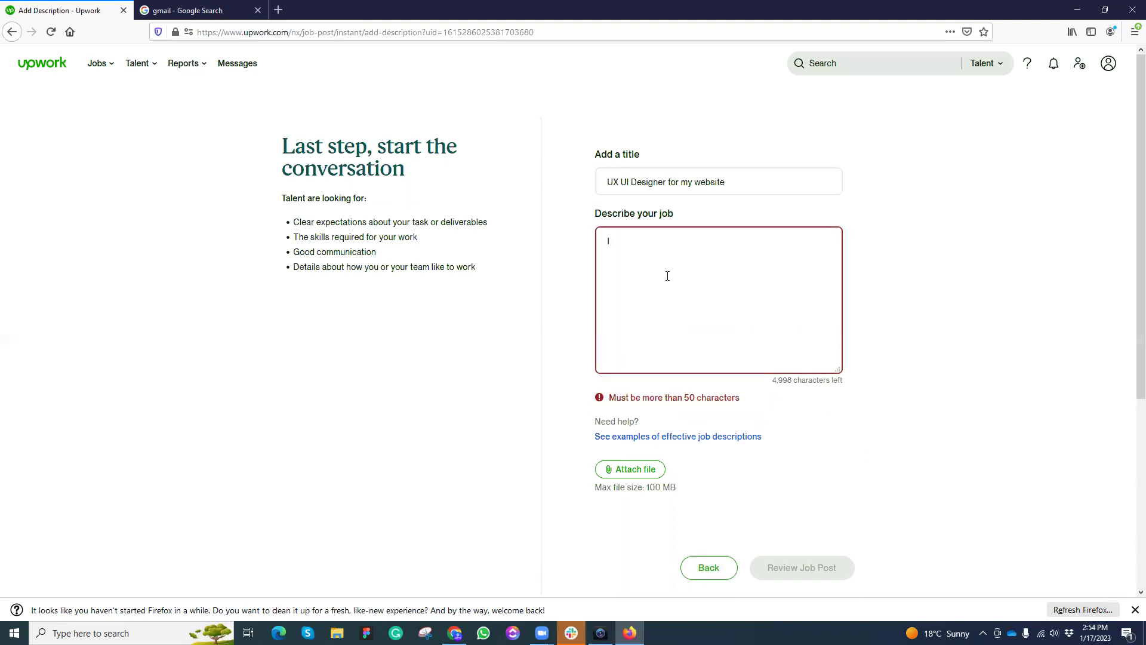
{"action": "type", "text": " am looking "}
{"action": "type", "text": "fir or"}
{"action": "key", "text": "BackSpace"}
{"action": "key", "text": "BackSpace"}
{"action": "type", "text": "a UX UI designer who is ex"}
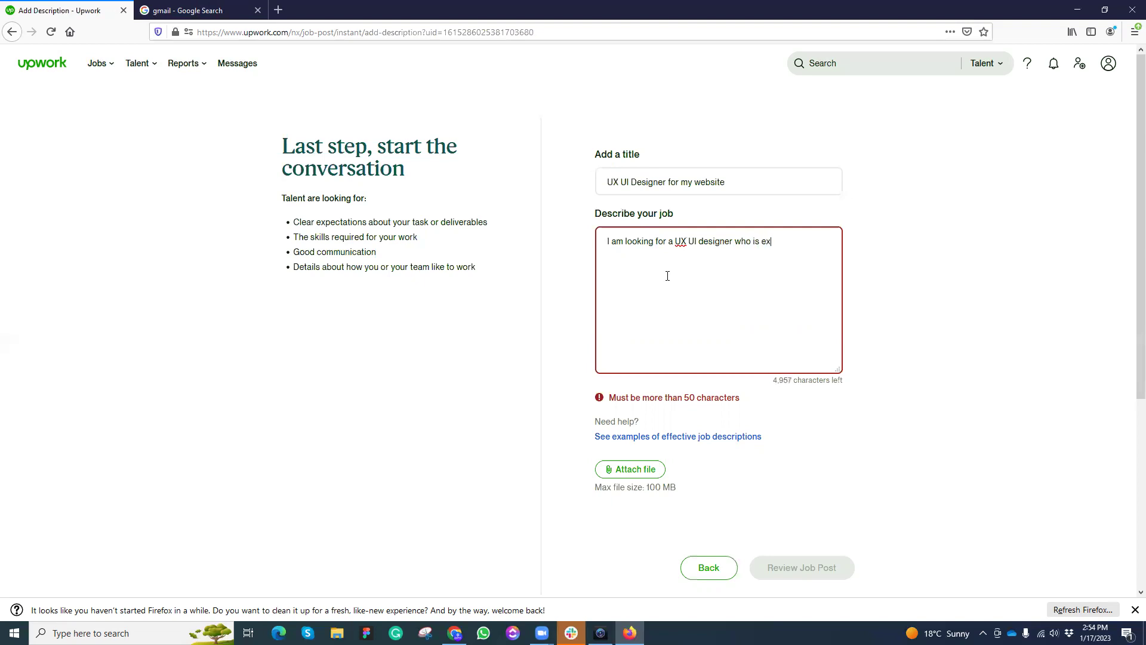
{"action": "type", "text": "pert in fig"}
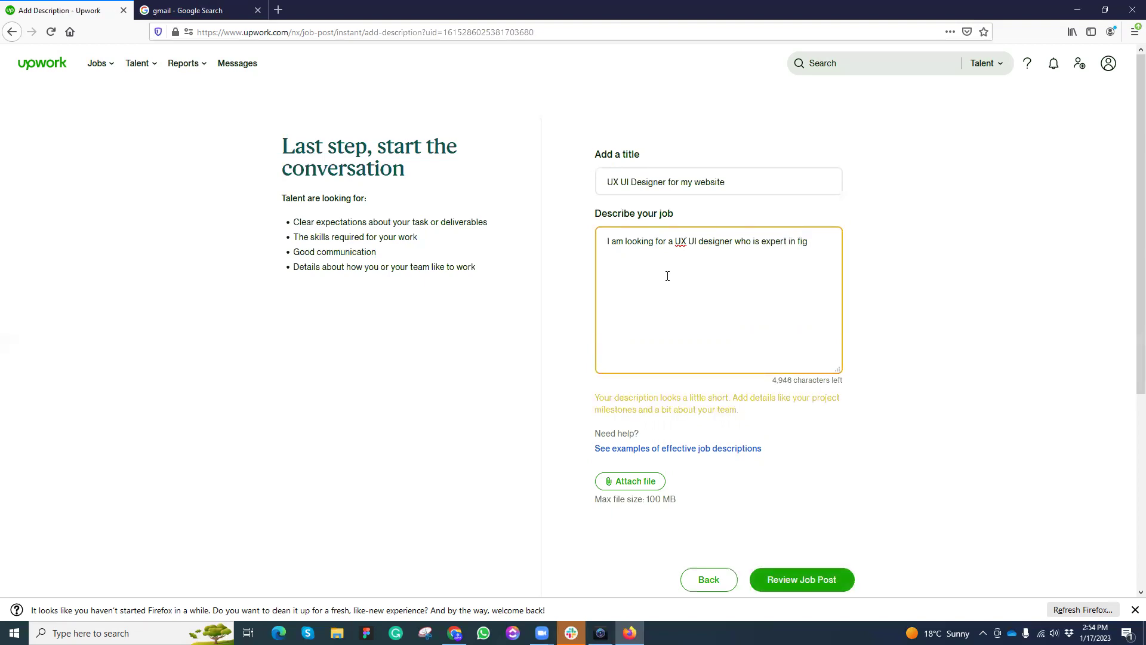
{"action": "type", "text": "ma and ux research as well. I need him for multiple tasks t"}
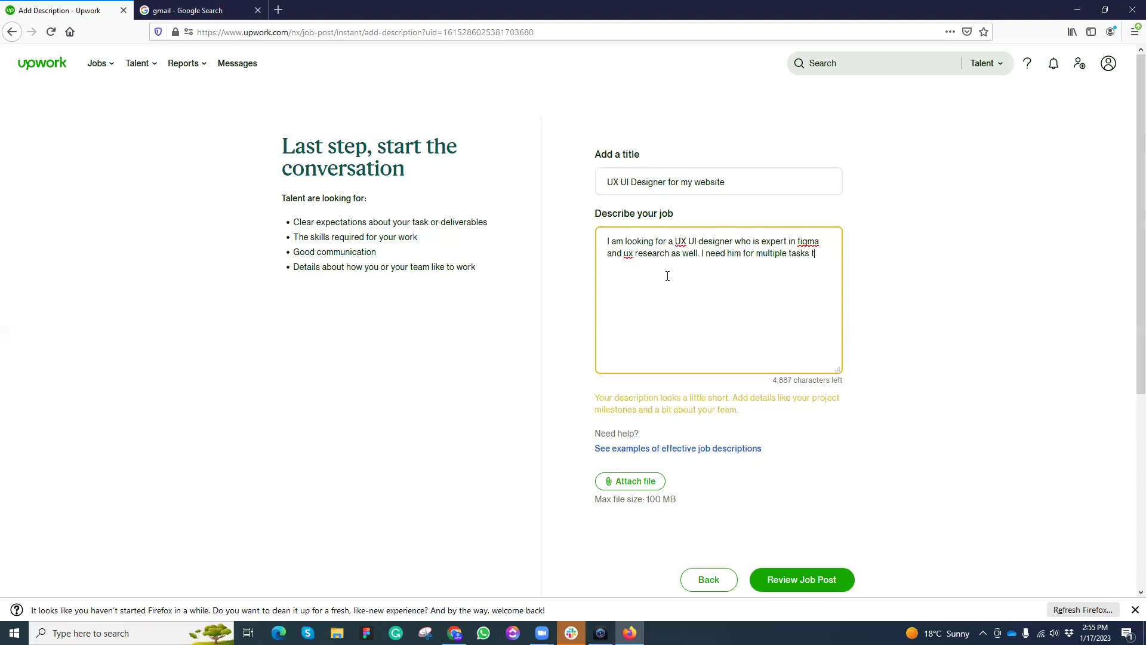
{"action": "key", "text": "BackSpace"}
{"action": "type", "text": "from time tio time."}
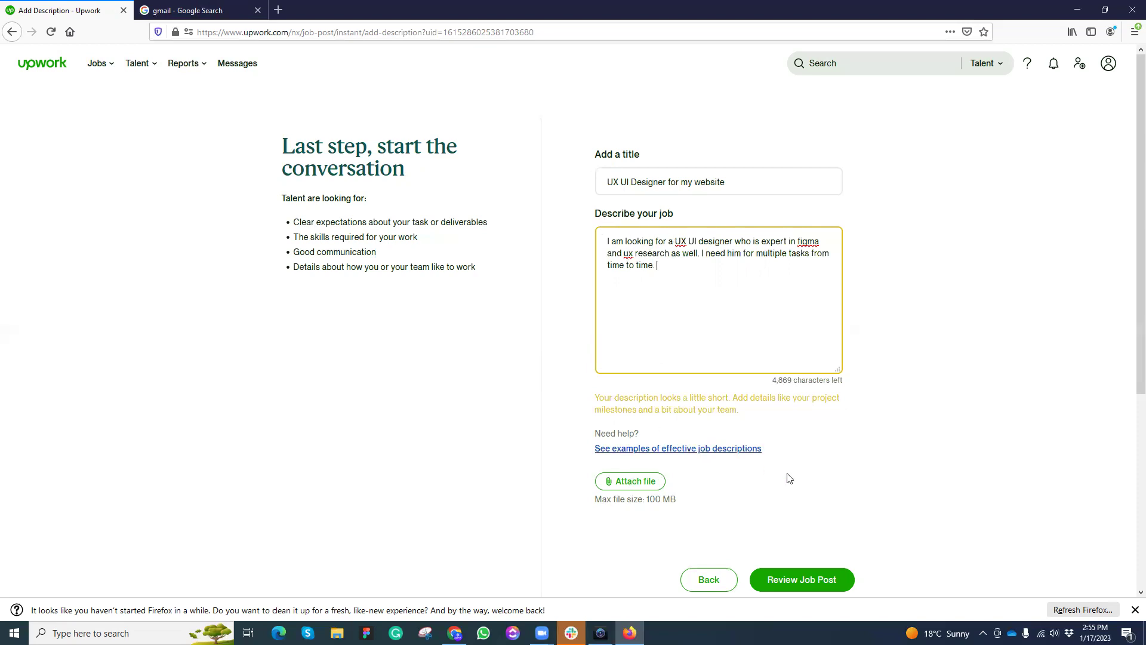
{"action": "scroll", "coordinate": [799, 469], "scroll_direction": "down", "scroll_amount": 1}
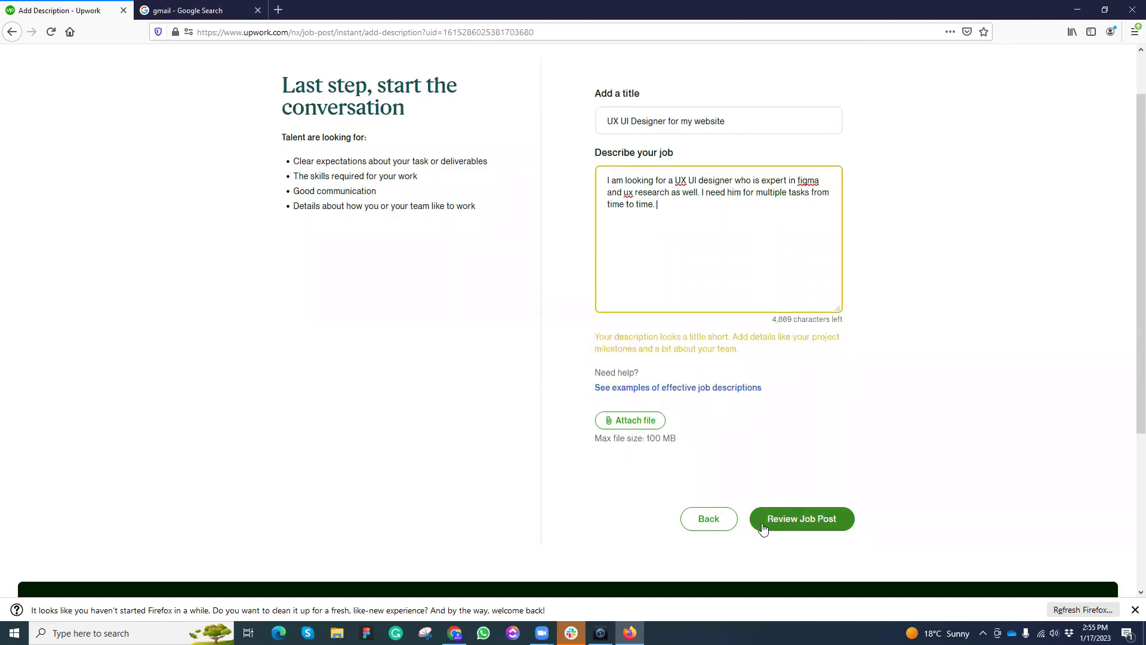
{"action": "left_click", "coordinate": [797, 518]}
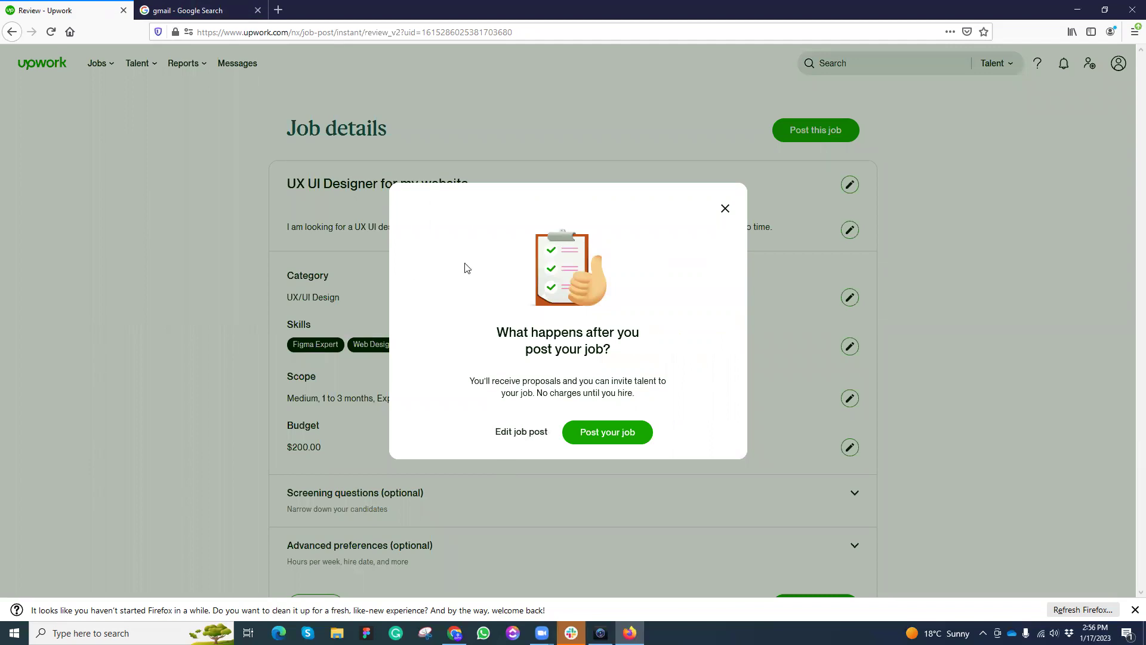
Step: Dismiss the posting explanation and publish the UX UI Designer job post
{"action": "left_click", "coordinate": [608, 440]}
{"action": "left_click", "coordinate": [725, 210]}
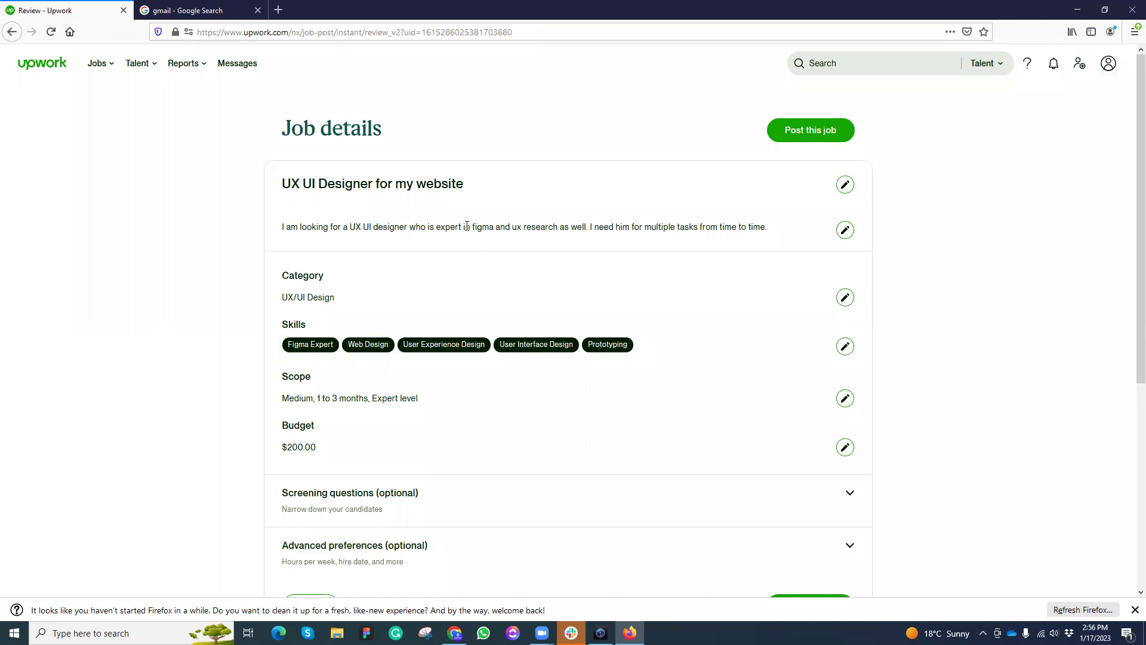
{"action": "scroll", "coordinate": [398, 230], "scroll_direction": "down", "scroll_amount": 3}
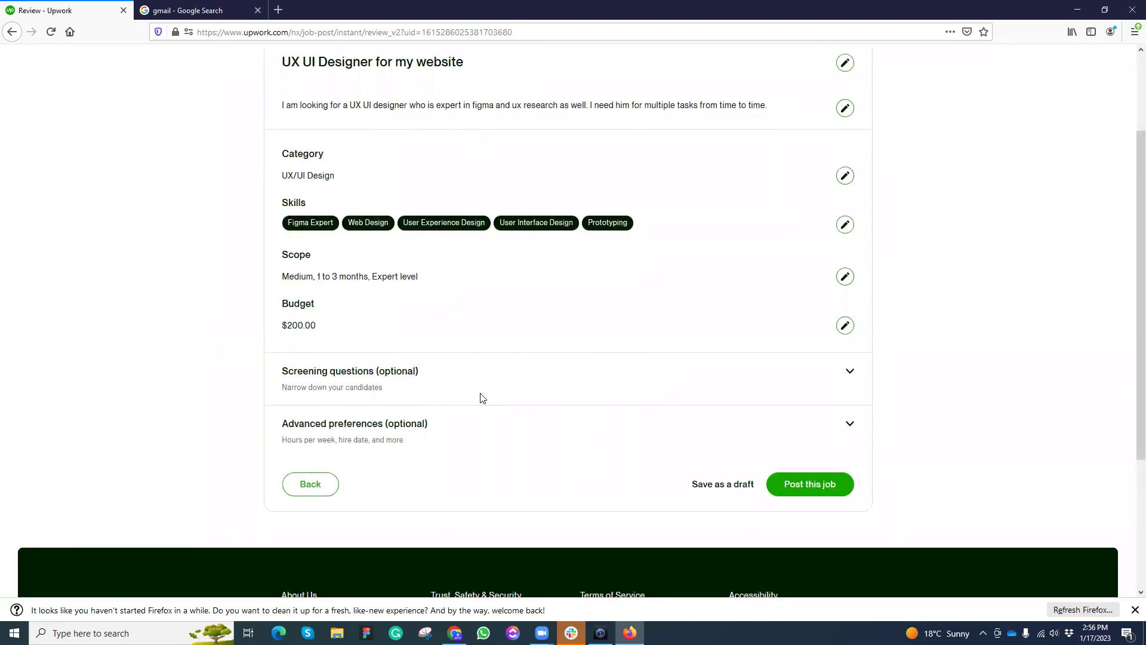
{"action": "left_click", "coordinate": [813, 489]}
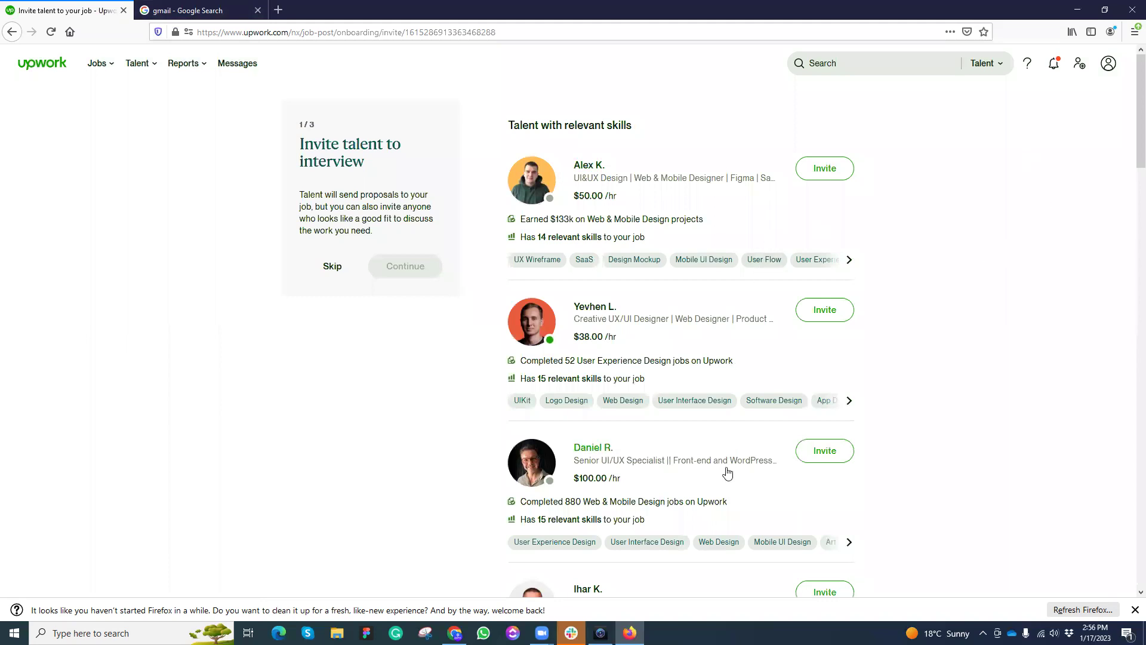
Step: Browse suggested freelancers, then skip inviting talent and completing the company profile
{"action": "scroll", "coordinate": [729, 473], "scroll_direction": "down", "scroll_amount": 10}
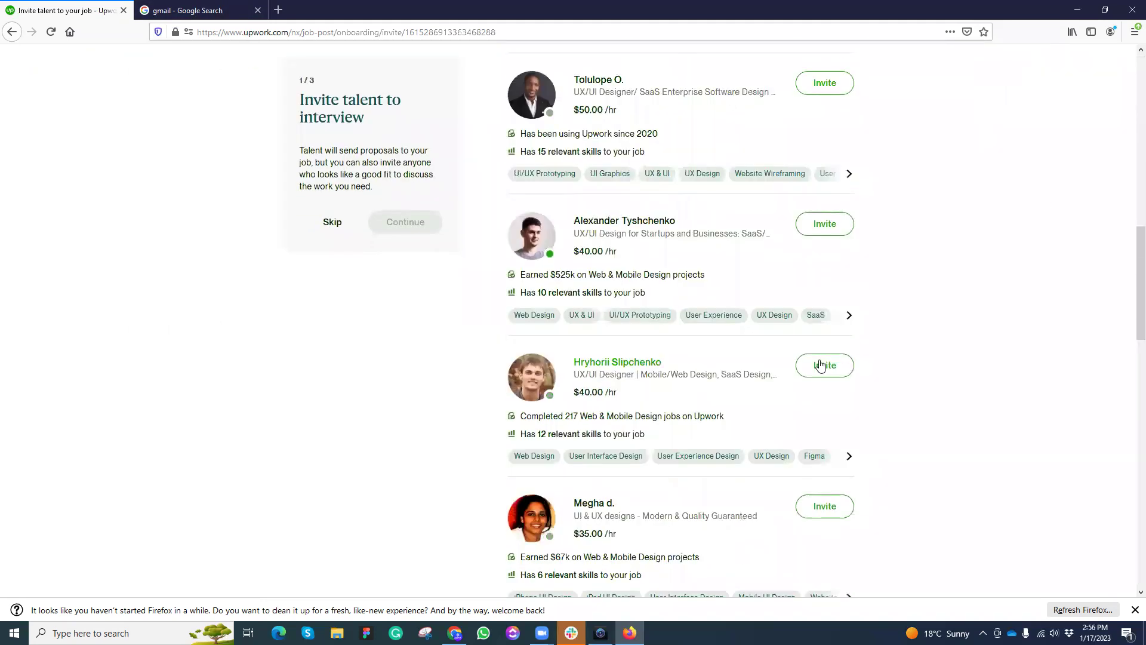
{"action": "scroll", "coordinate": [801, 453], "scroll_direction": "down", "scroll_amount": 8}
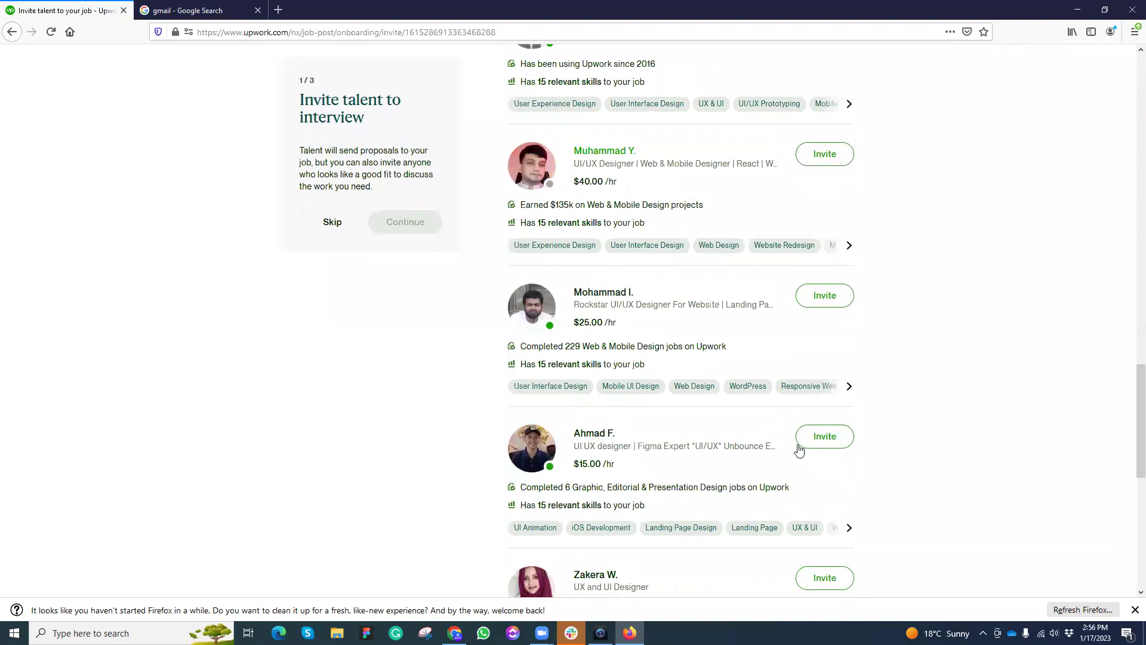
{"action": "scroll", "coordinate": [799, 449], "scroll_direction": "down", "scroll_amount": 4}
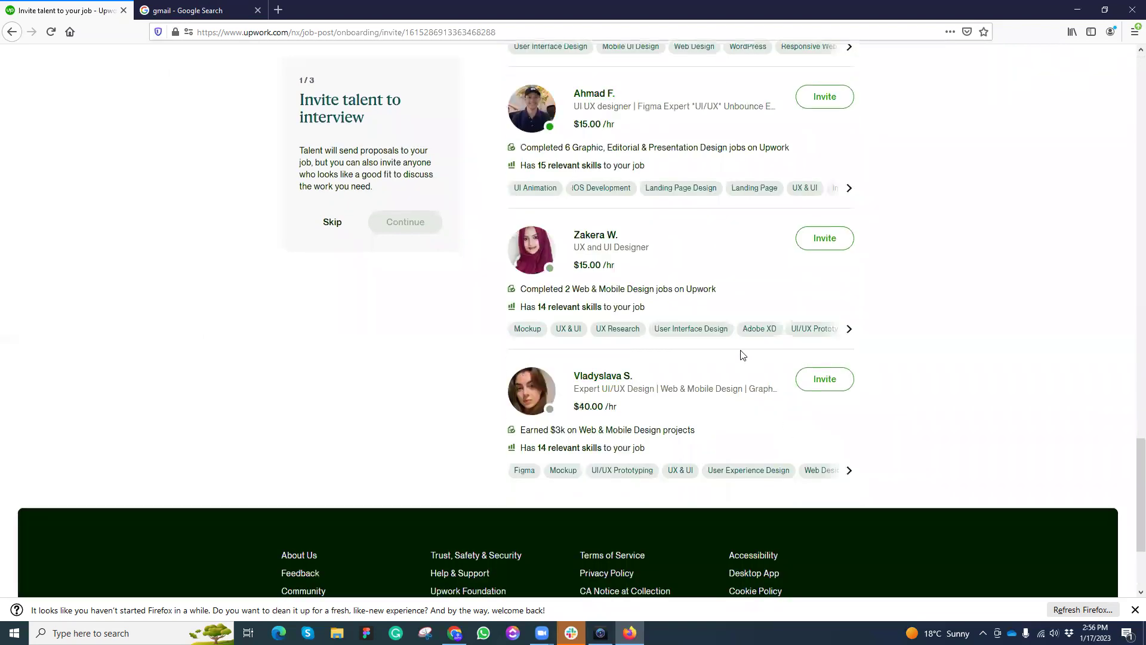
{"action": "scroll", "coordinate": [743, 356], "scroll_direction": "up", "scroll_amount": 12}
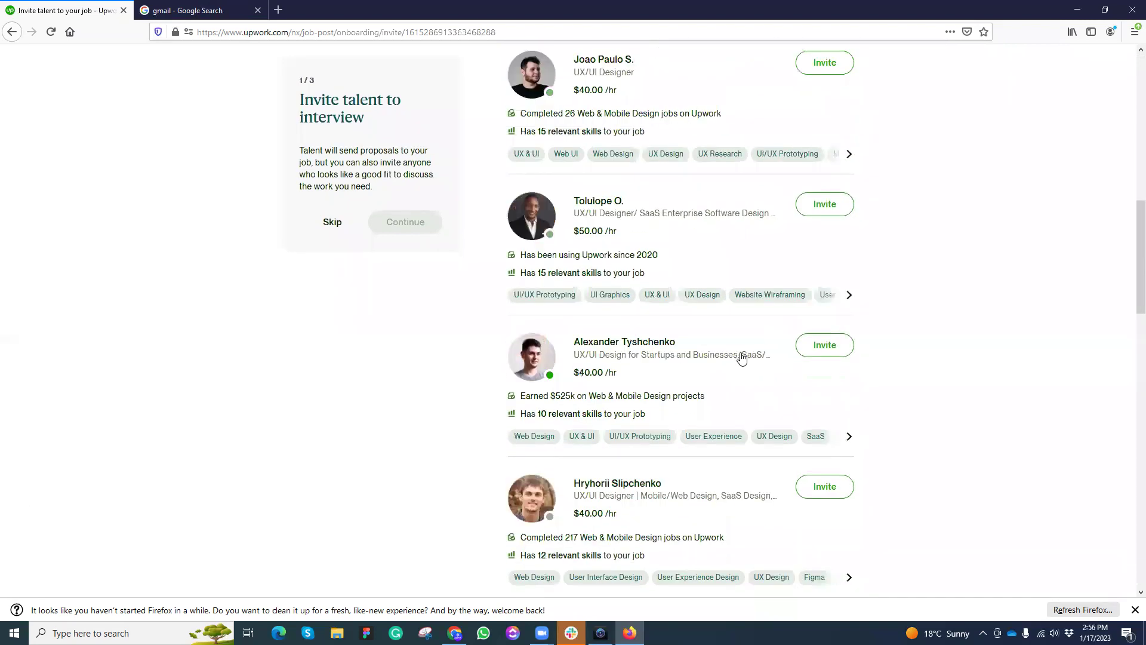
{"action": "scroll", "coordinate": [743, 355], "scroll_direction": "up", "scroll_amount": 10}
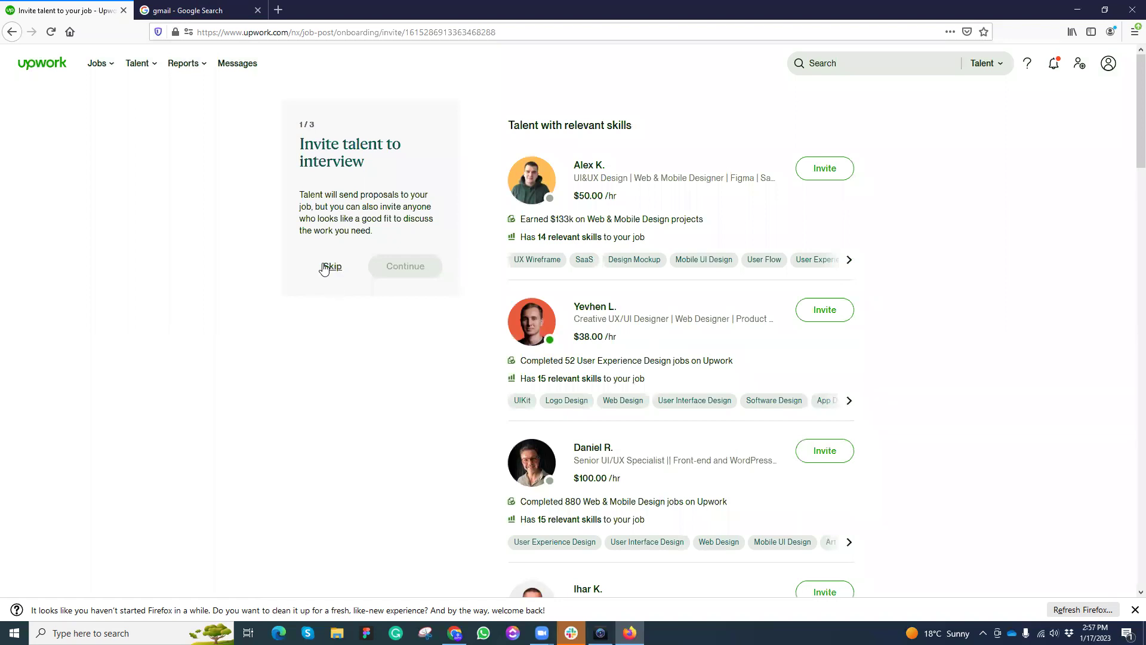
{"action": "left_click", "coordinate": [327, 267]}
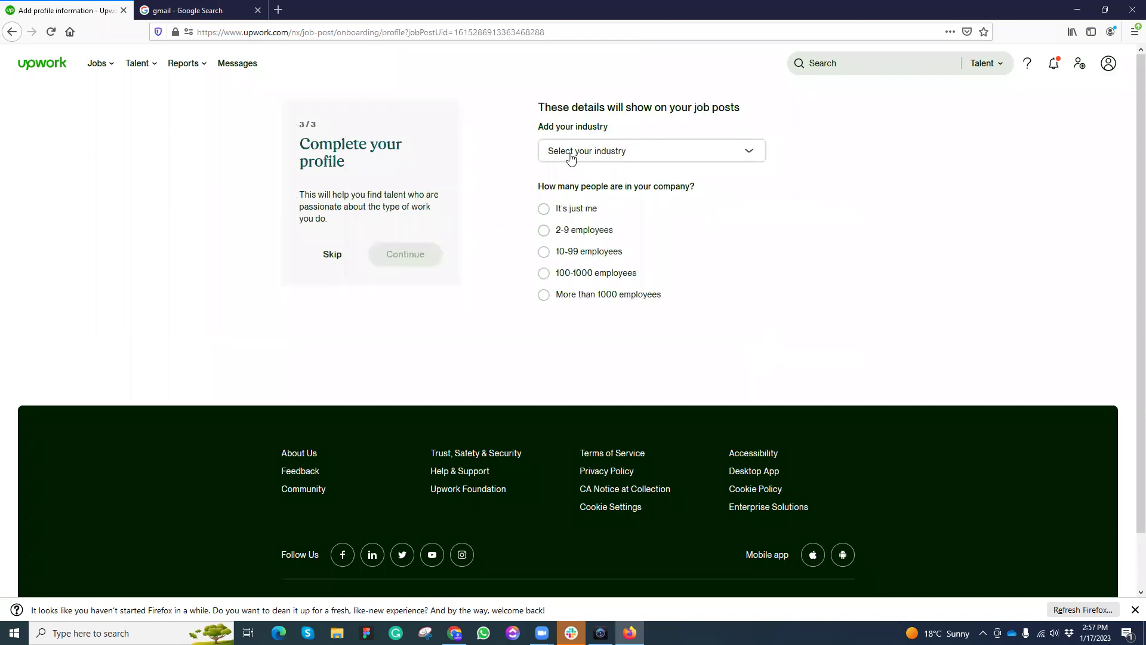
{"action": "left_click", "coordinate": [332, 258]}
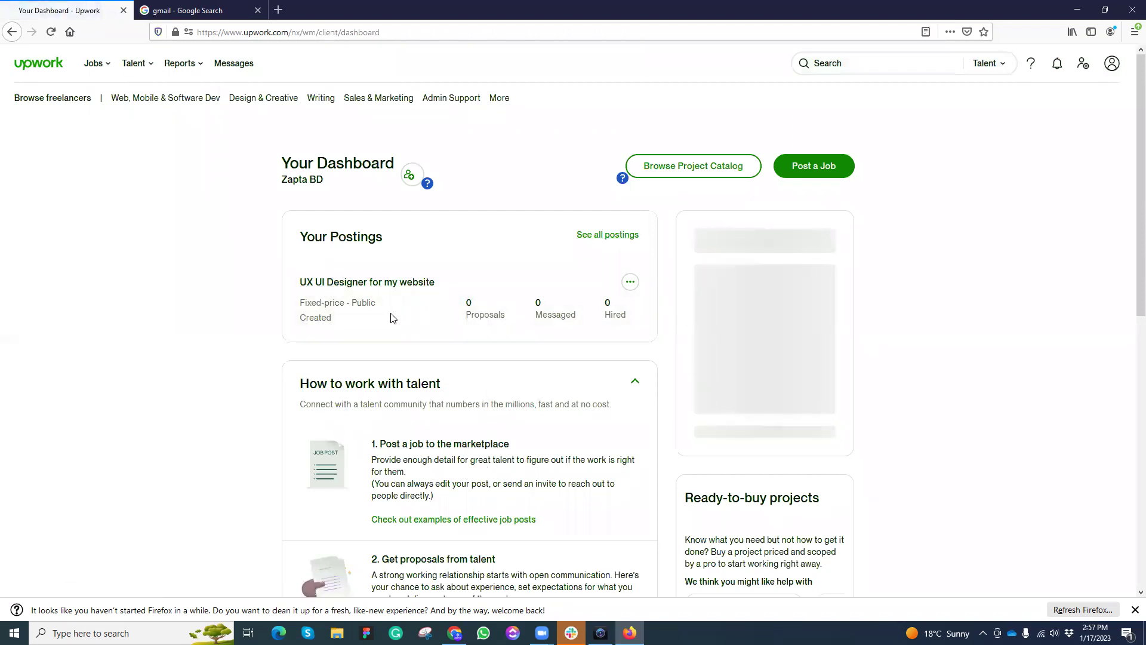
Step: Make the UX UI Designer posting private (invite-only) and open its job page
{"action": "left_click", "coordinate": [361, 307]}
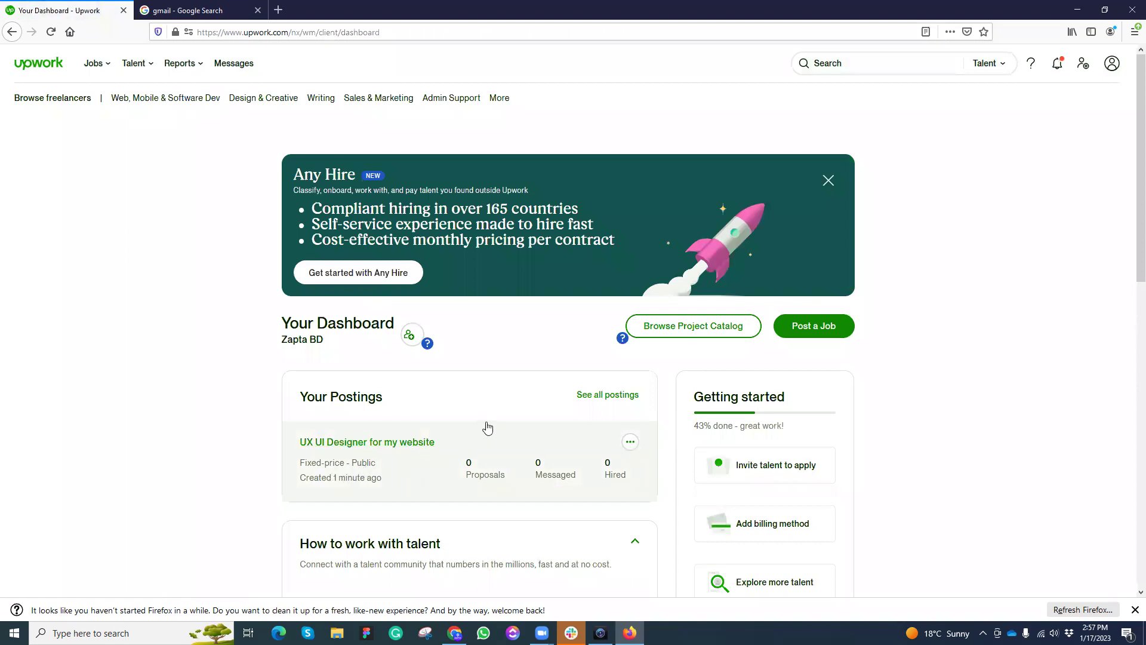
{"action": "scroll", "coordinate": [486, 428], "scroll_direction": "down", "scroll_amount": 3}
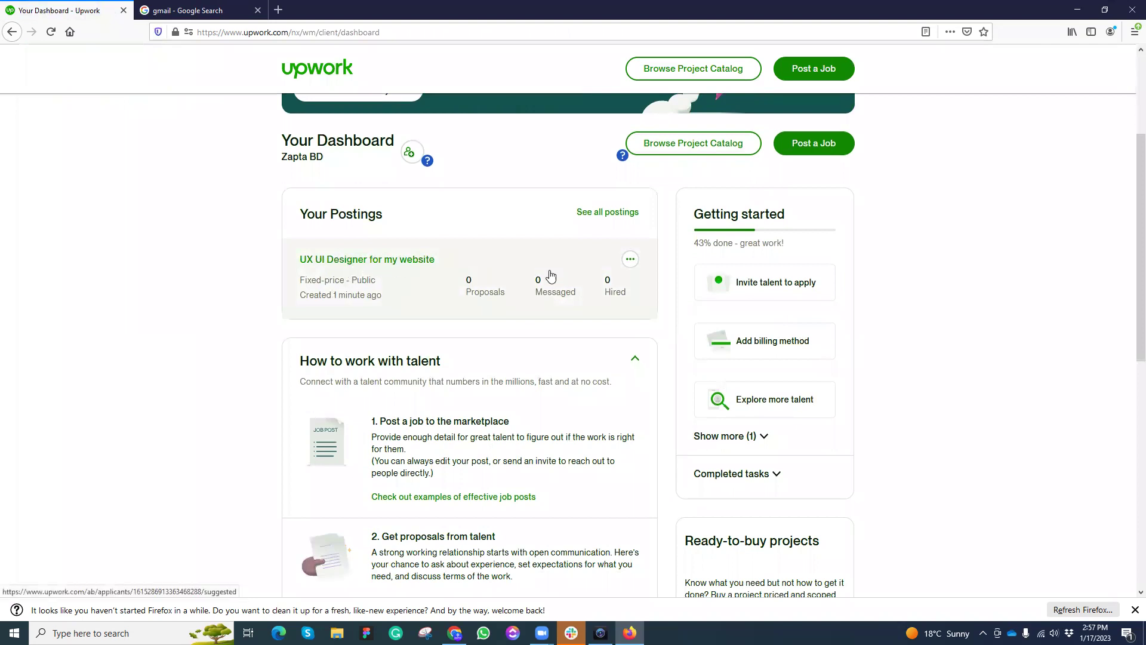
{"action": "left_click", "coordinate": [630, 260]}
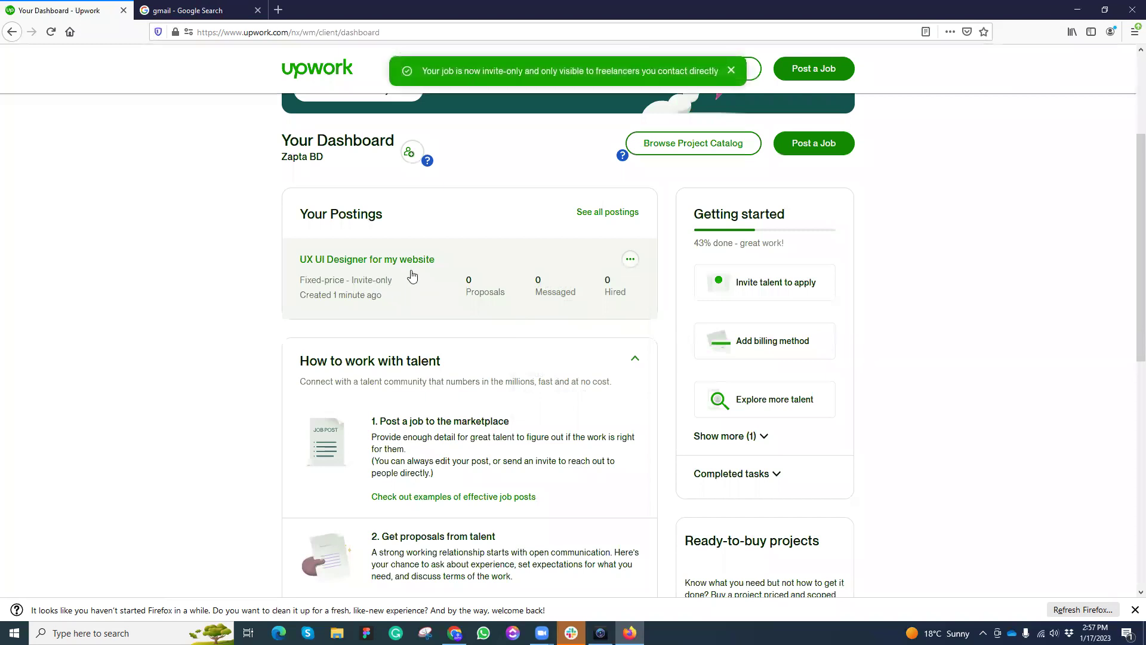
{"action": "left_click", "coordinate": [514, 256]}
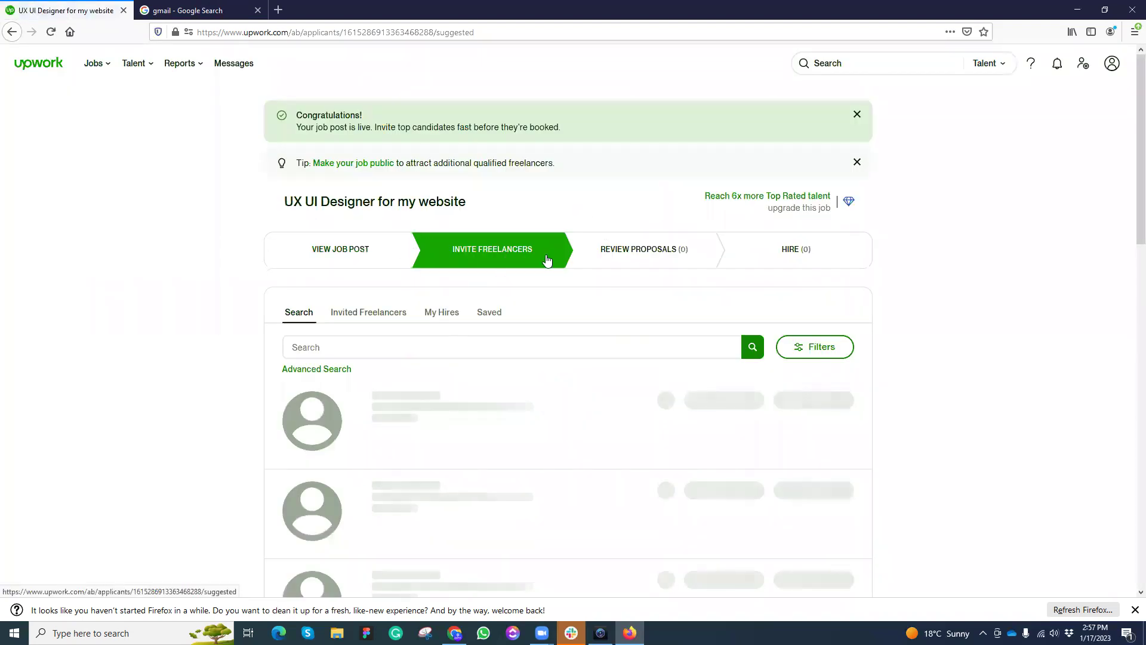
Step: Search the job's freelancer pool for a specific designer by name
{"action": "left_click", "coordinate": [430, 347]}
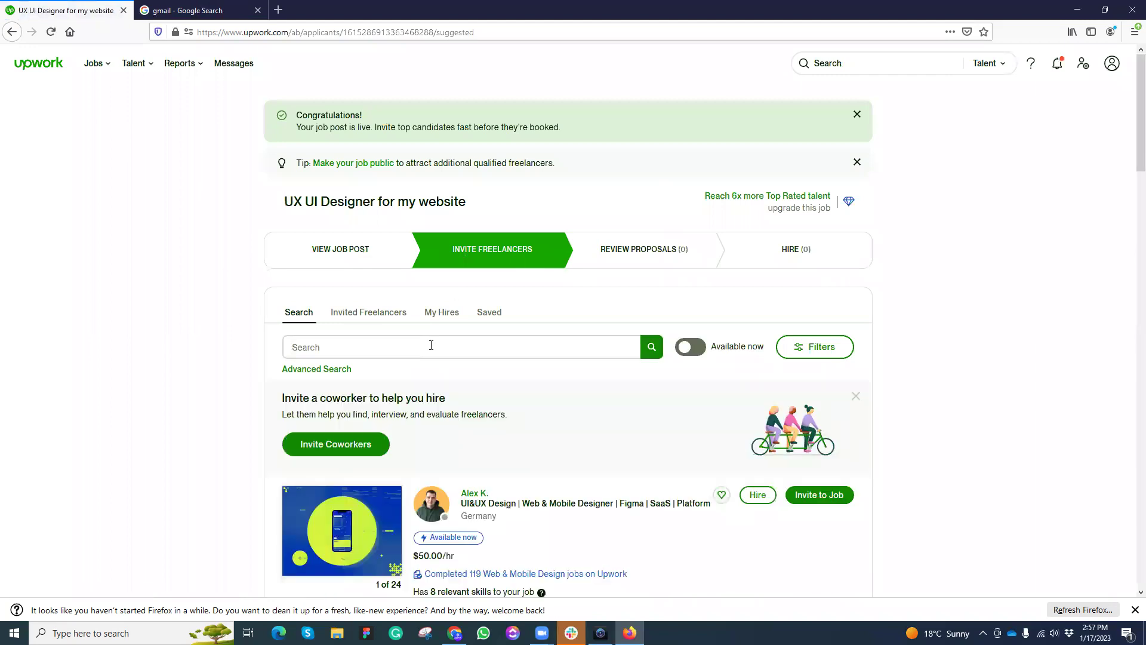
{"action": "key", "text": "Return"}
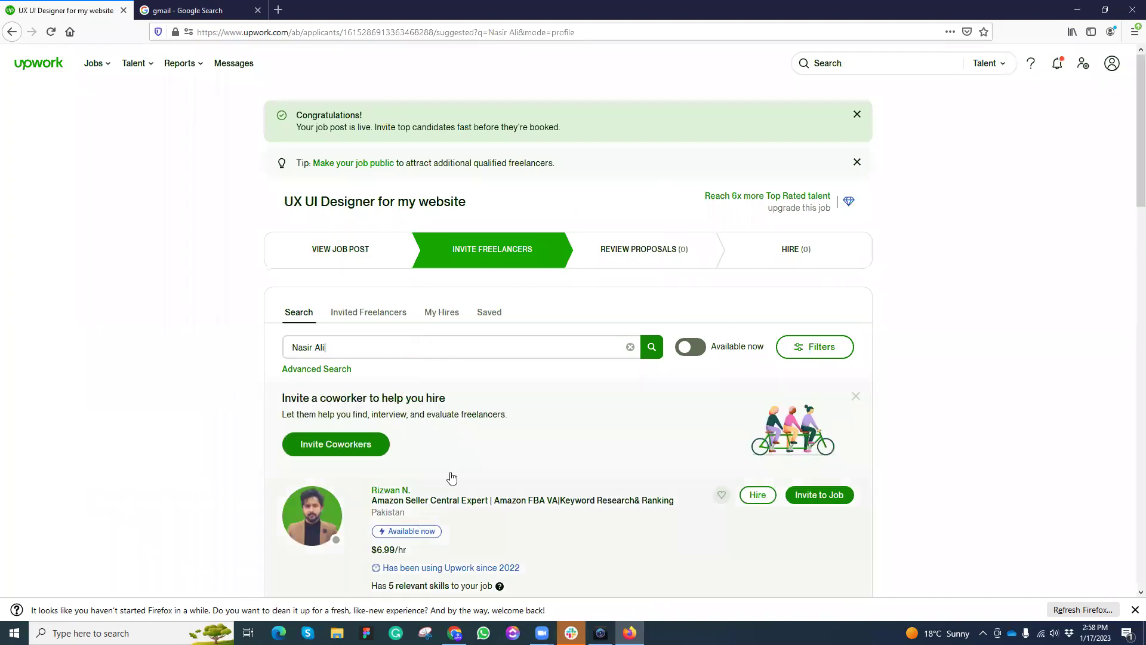
{"action": "scroll", "coordinate": [545, 383], "scroll_direction": "down", "scroll_amount": 6}
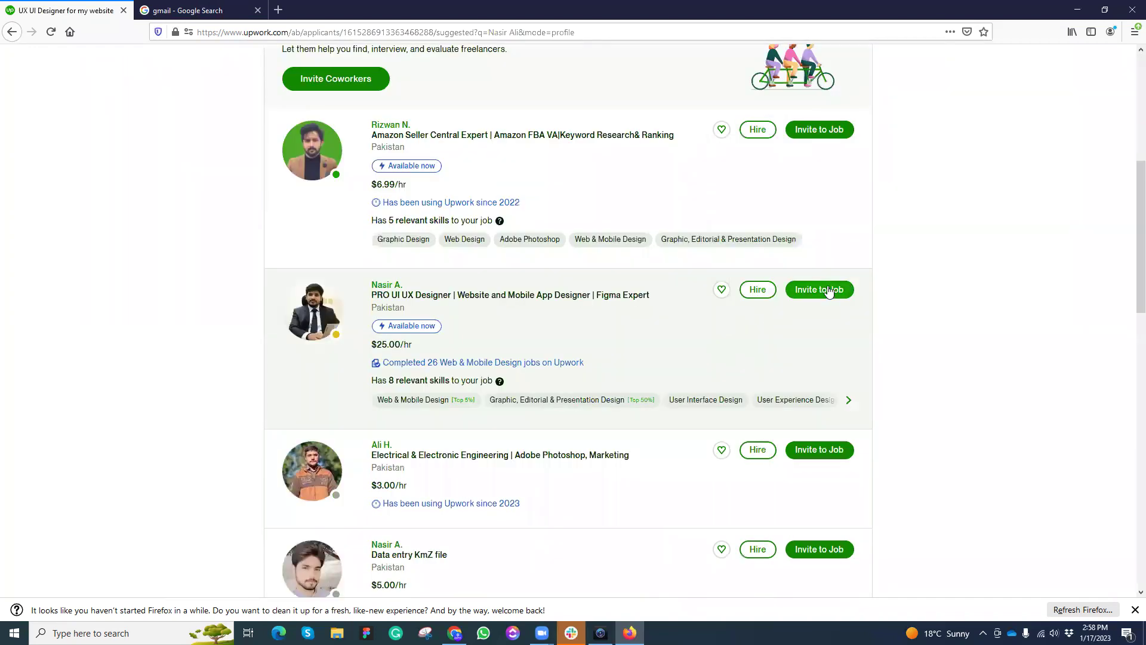
{"action": "left_click", "coordinate": [722, 289]}
Step: Start an invitation to the found designer, select its message, then close it unsent
{"action": "left_click", "coordinate": [821, 291]}
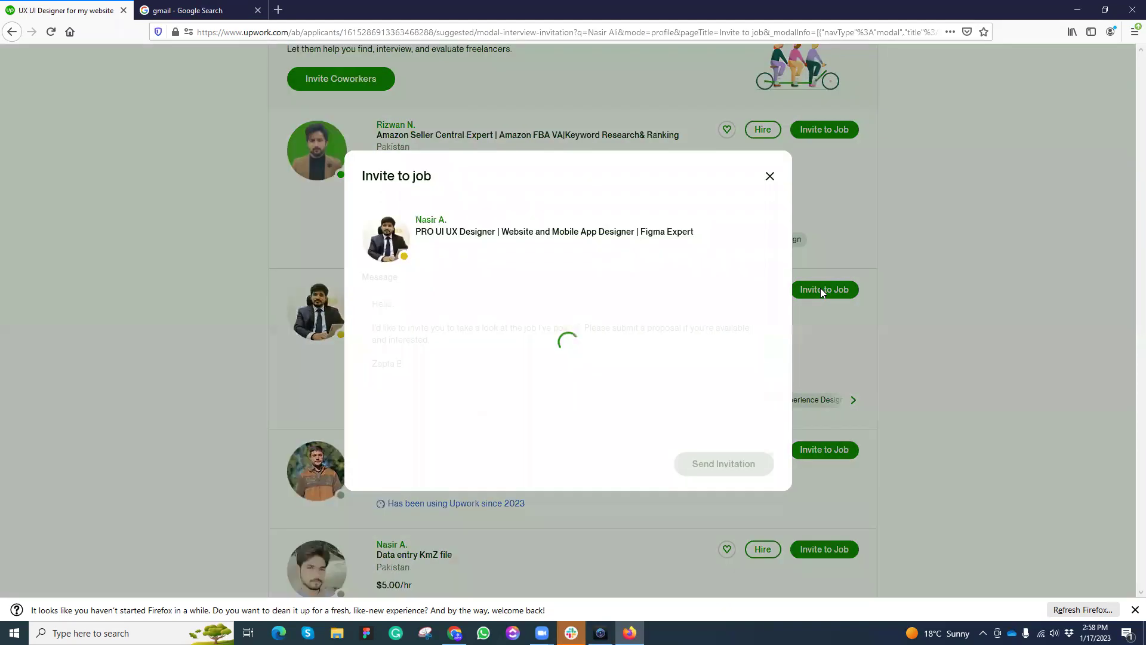
{"action": "left_click", "coordinate": [418, 363]}
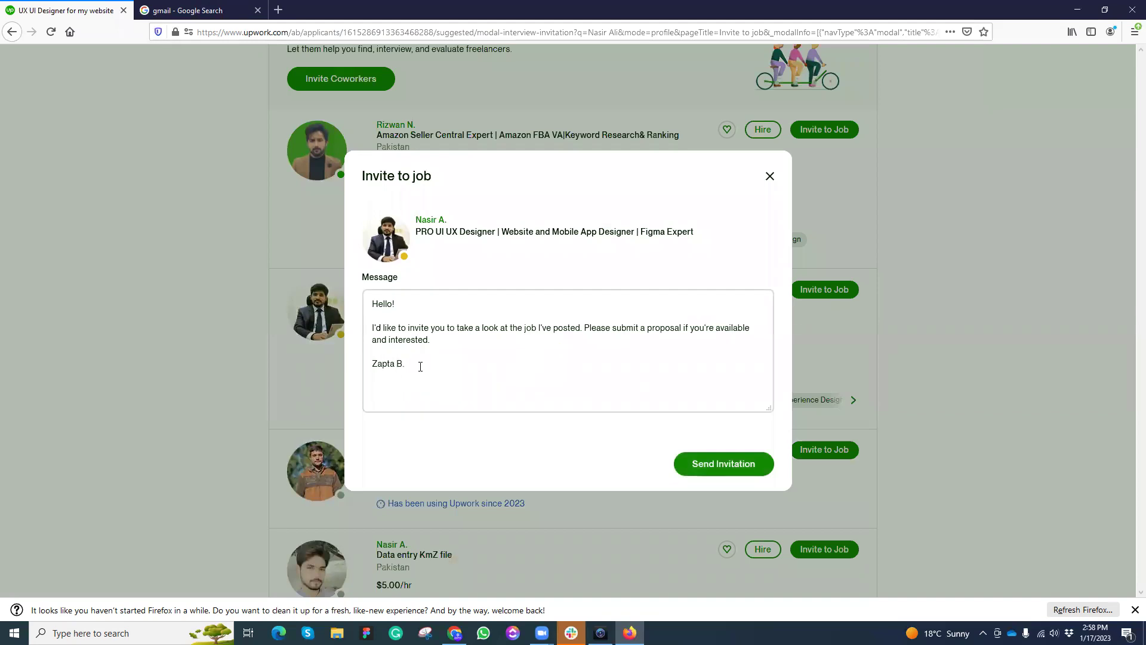
{"action": "left_click_drag", "start_coordinate": [420, 367], "coordinate": [368, 304]}
{"action": "left_click", "coordinate": [437, 359]}
{"action": "left_click_drag", "start_coordinate": [413, 366], "coordinate": [369, 303]}
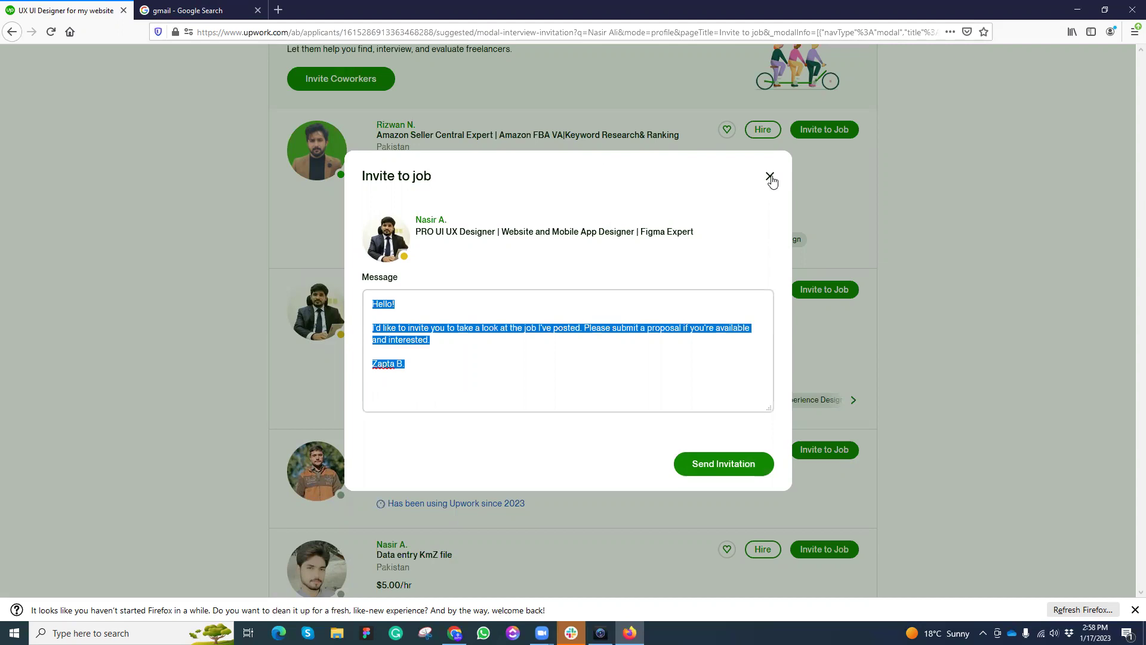
{"action": "left_click", "coordinate": [769, 177]}
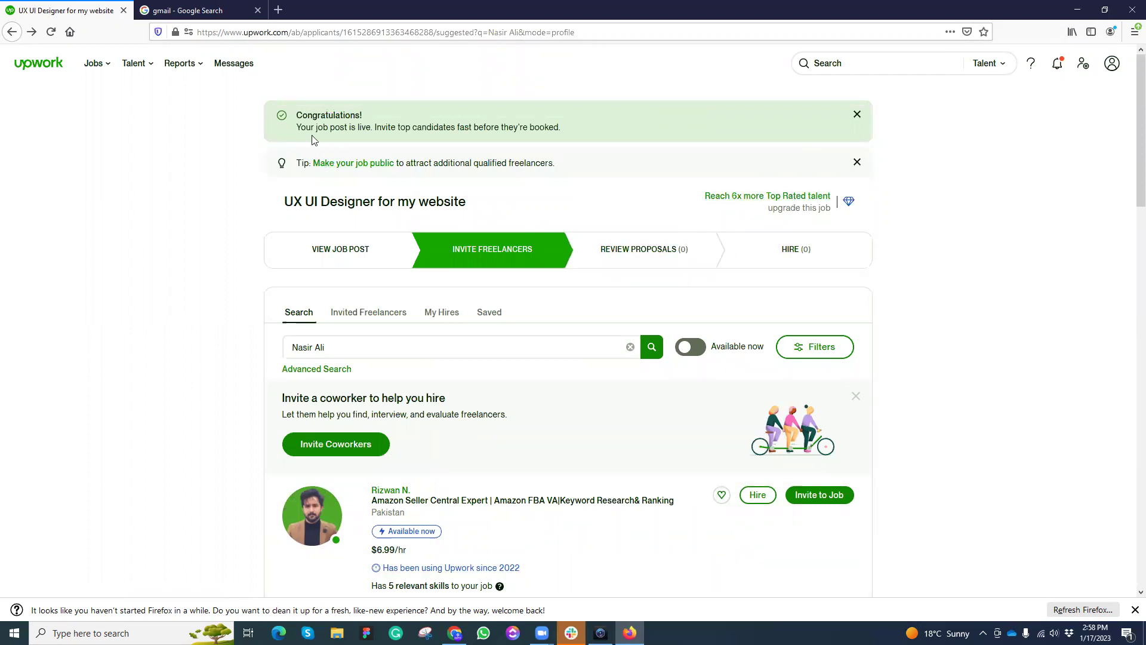
Step: Review the UX UI Designer job post's details and dismiss the Congratulations banner
{"action": "left_click", "coordinate": [341, 251]}
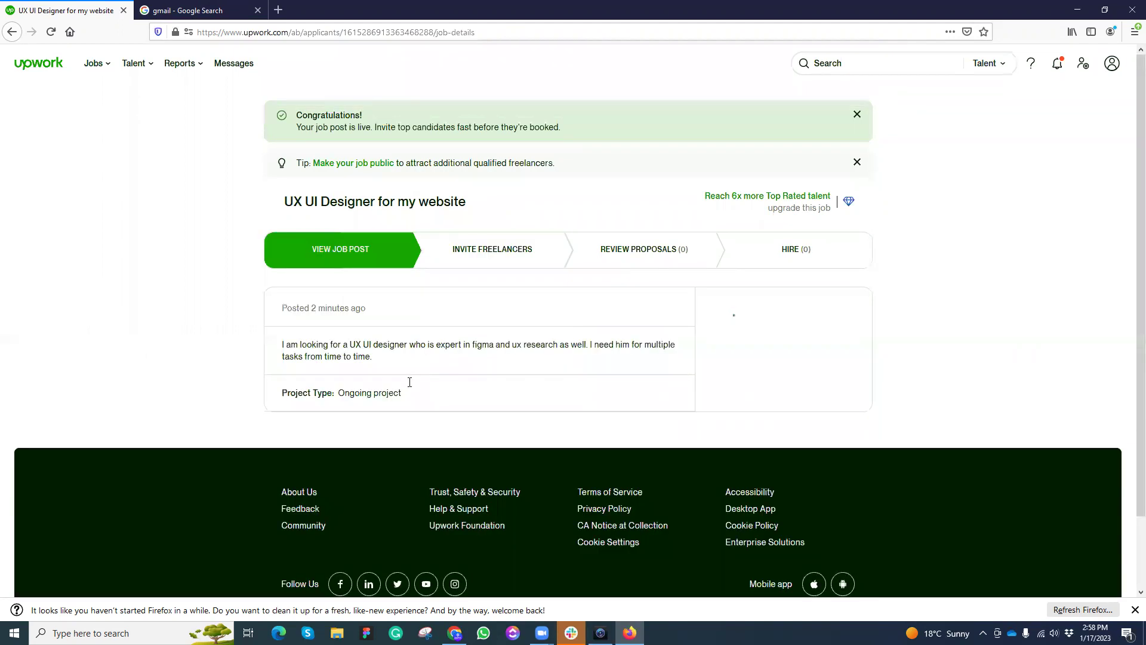
{"action": "scroll", "coordinate": [574, 367], "scroll_direction": "down", "scroll_amount": 4}
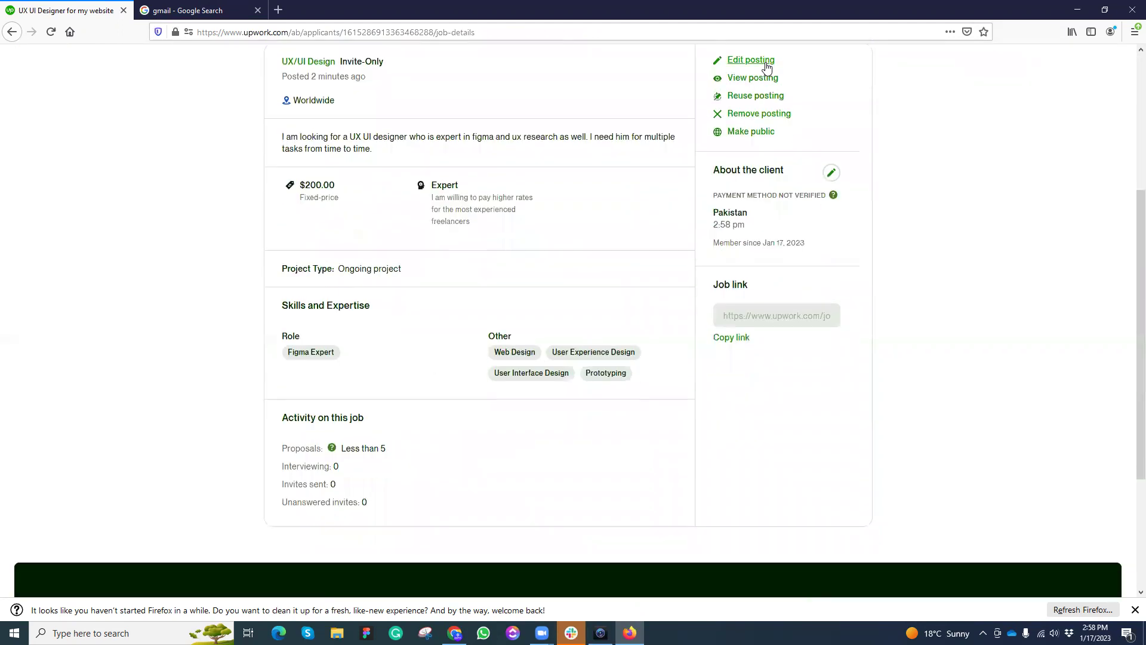
{"action": "scroll", "coordinate": [553, 371], "scroll_direction": "down", "scroll_amount": 3}
{"action": "scroll", "coordinate": [553, 371], "scroll_direction": "up", "scroll_amount": 7}
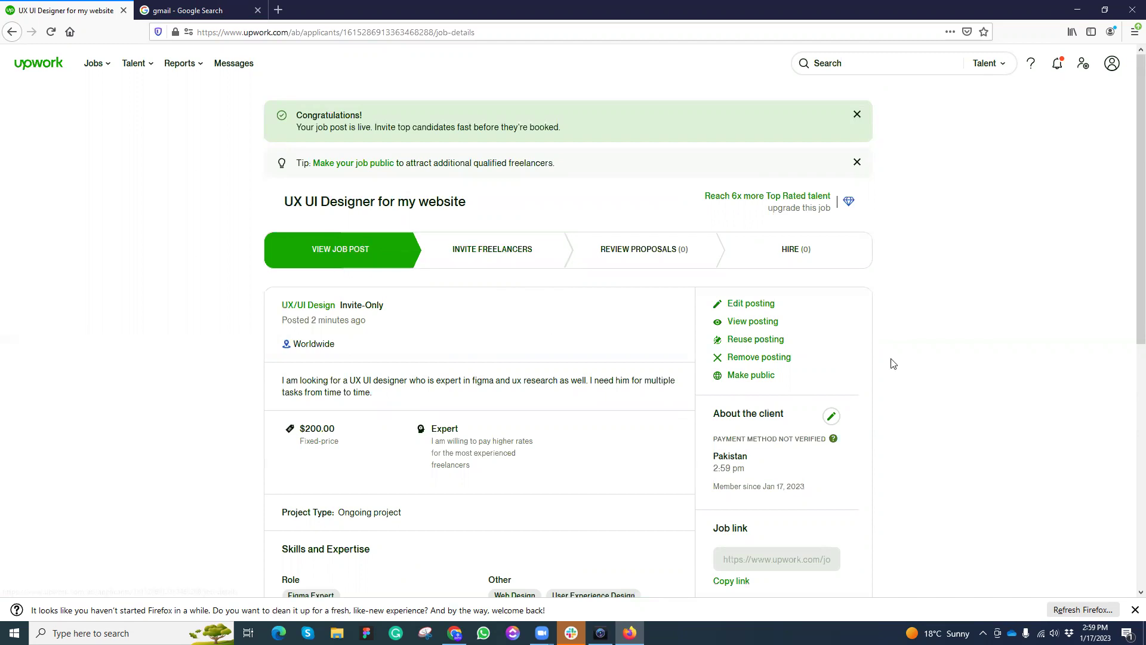
{"action": "scroll", "coordinate": [510, 474], "scroll_direction": "down", "scroll_amount": 6}
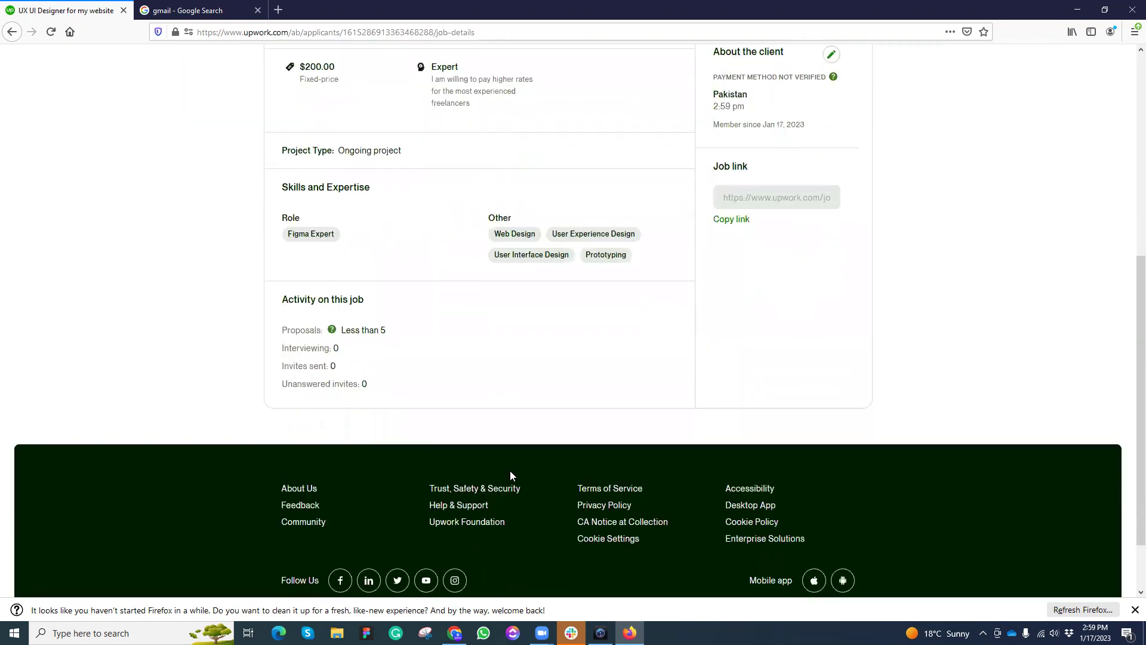
{"action": "scroll", "coordinate": [511, 474], "scroll_direction": "up", "scroll_amount": 6}
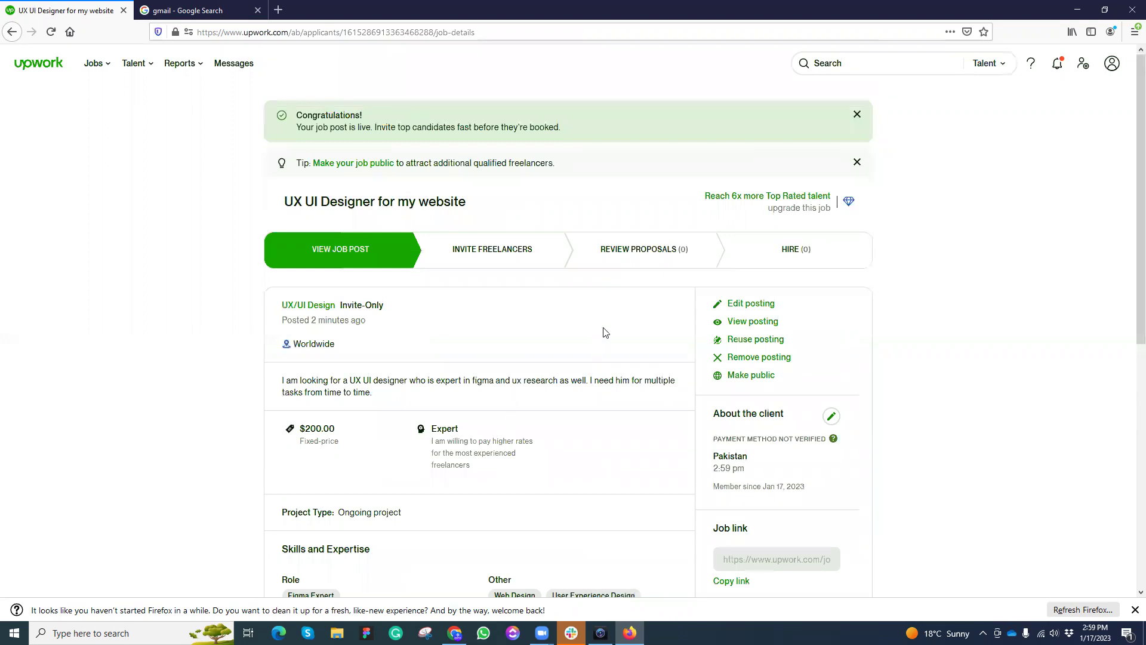
{"action": "left_click", "coordinate": [857, 115]}
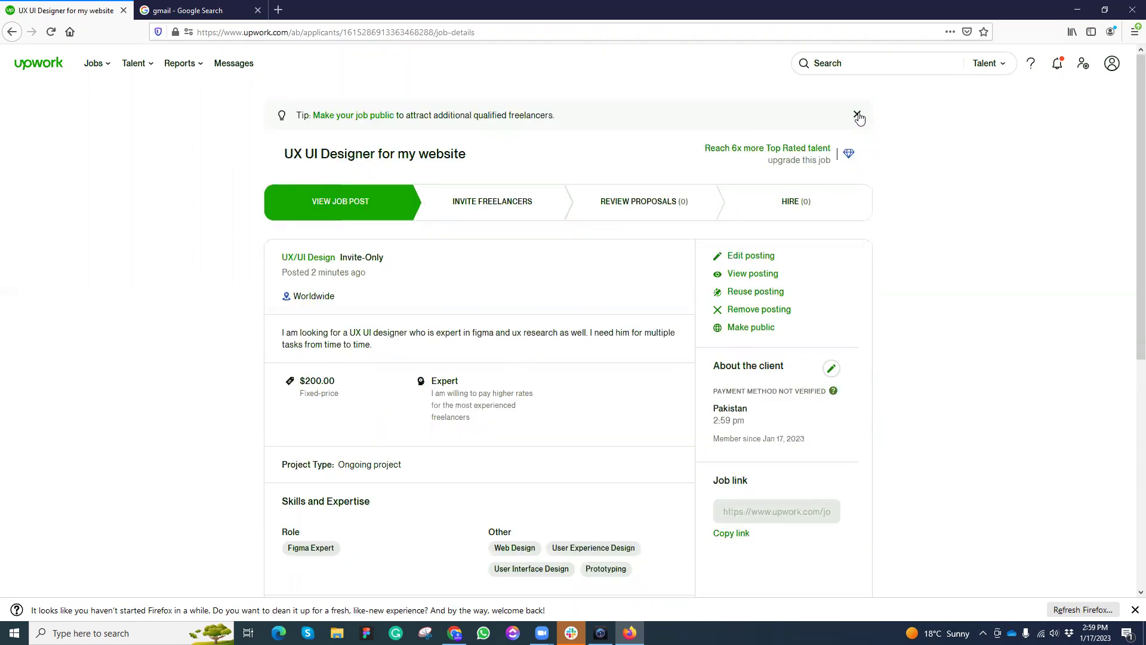